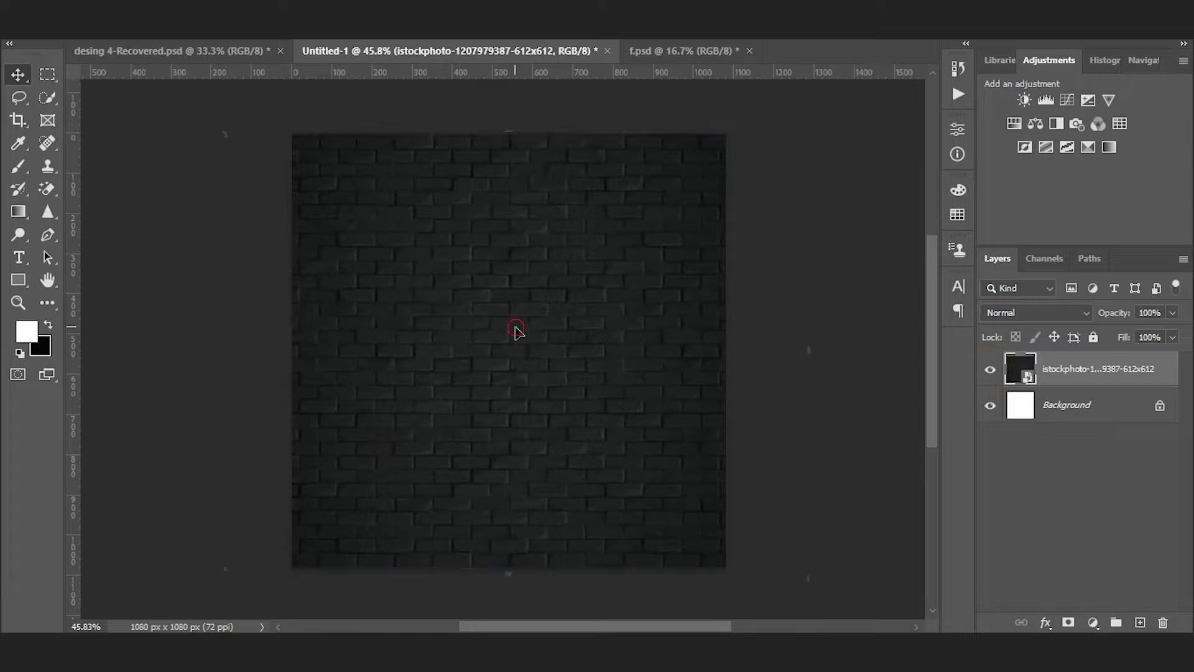
Add a Curves adjustment above the brick image, moving the black point to input 20, lowering the midtones and pulling the white point inward.
{"action": "left_click", "coordinate": [1093, 622]}
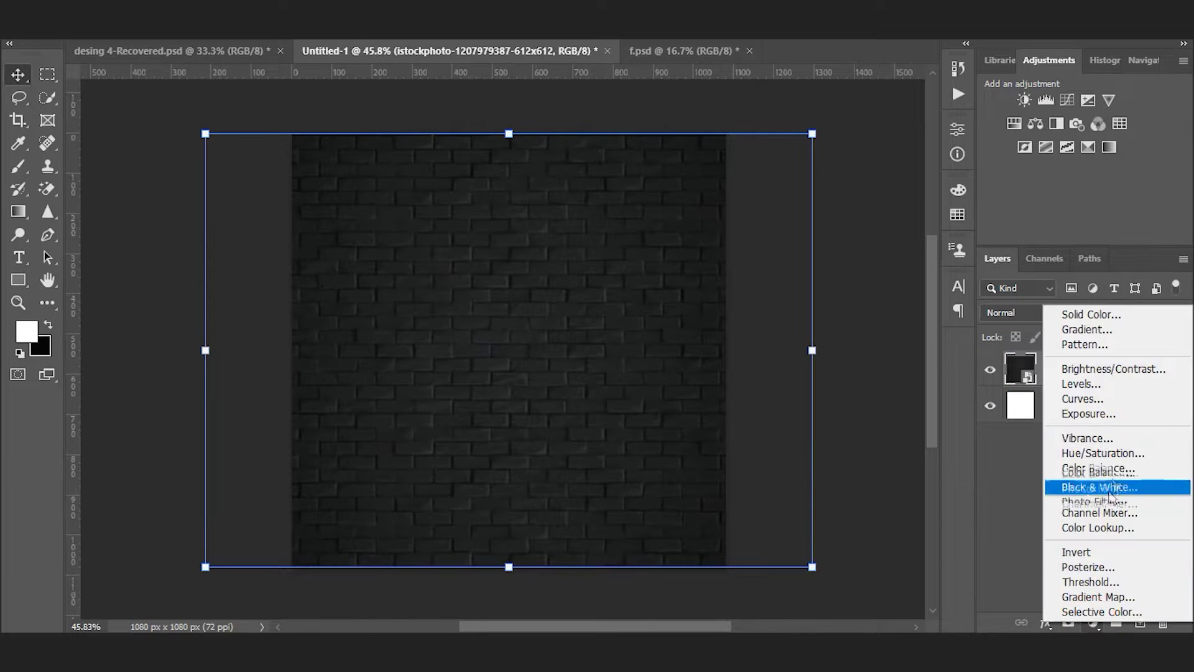
{"action": "left_click", "coordinate": [1058, 395]}
{"action": "left_click_drag", "start_coordinate": [835, 310], "coordinate": [837, 303]}
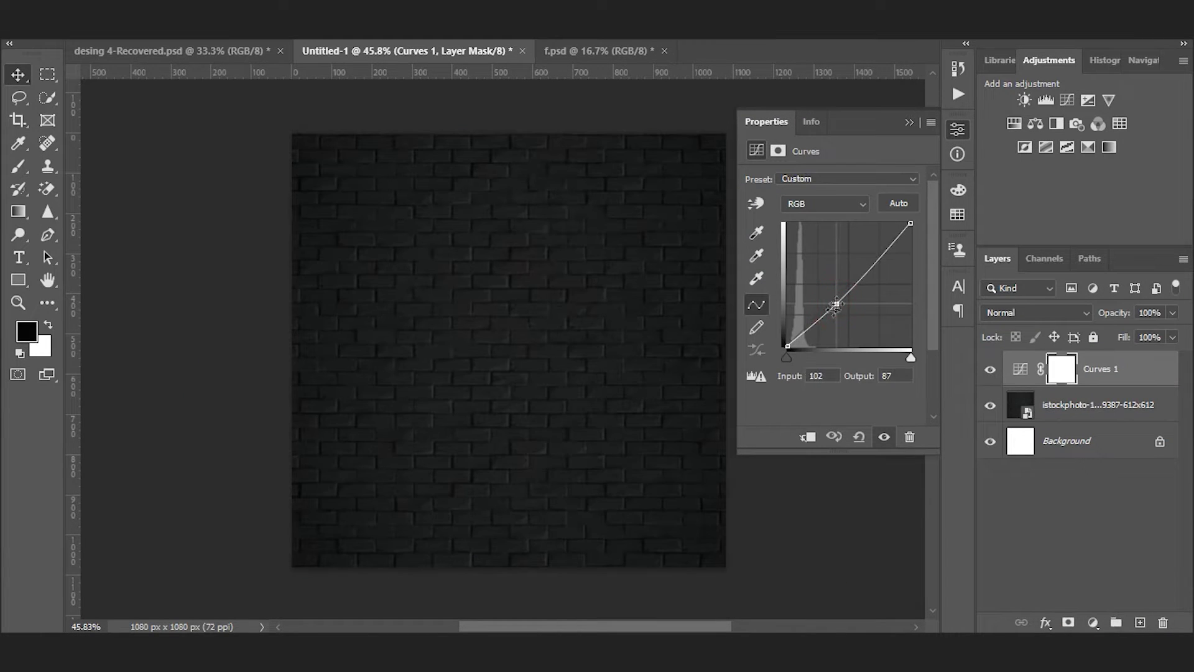
{"action": "left_click_drag", "start_coordinate": [791, 342], "coordinate": [796, 347]}
{"action": "left_click_drag", "start_coordinate": [837, 304], "coordinate": [839, 301]}
{"action": "left_click_drag", "start_coordinate": [912, 225], "coordinate": [903, 223]}
{"action": "left_click_drag", "start_coordinate": [796, 346], "coordinate": [798, 348]}
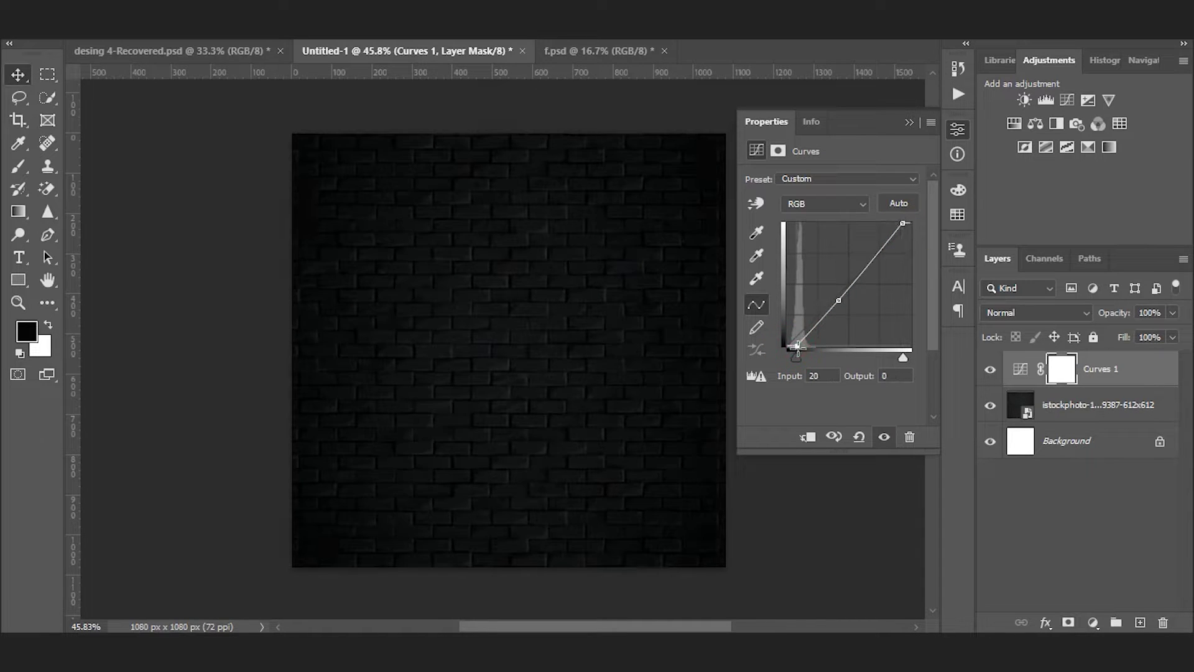
{"action": "left_click", "coordinate": [914, 124]}
{"action": "left_click", "coordinate": [869, 212]}
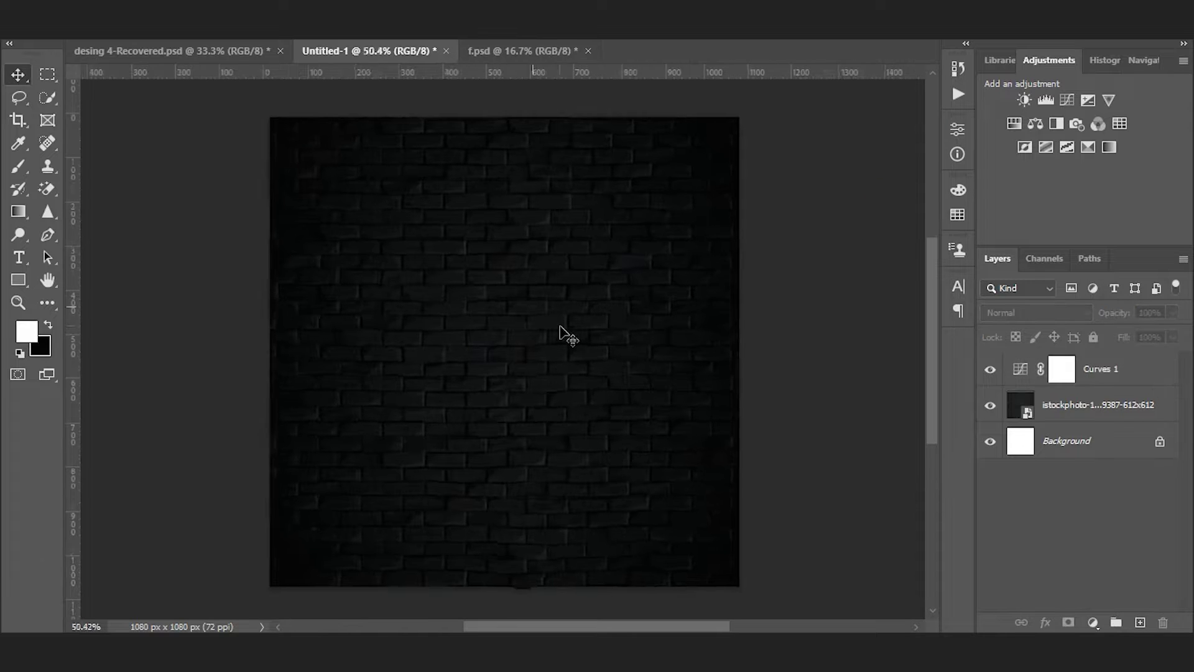
Add the text "Party" in the upper half of the canvas and scale it up to about 247 pt.
{"action": "left_click", "coordinate": [19, 256]}
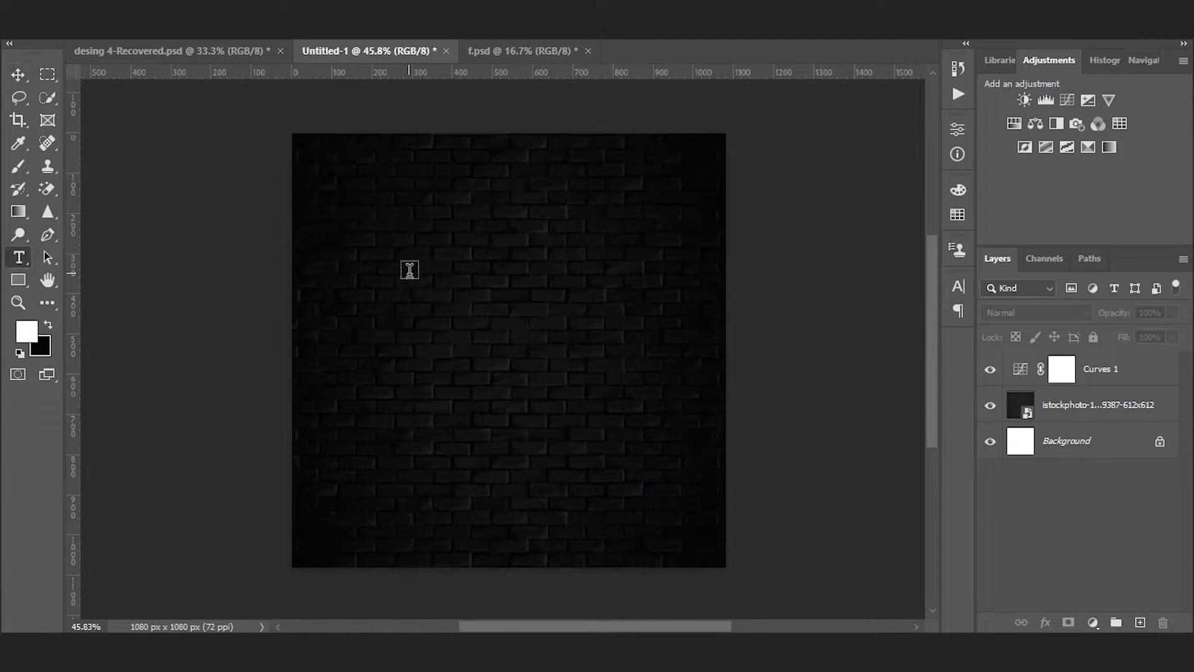
{"action": "left_click", "coordinate": [409, 268]}
{"action": "type", "text": "AY"}
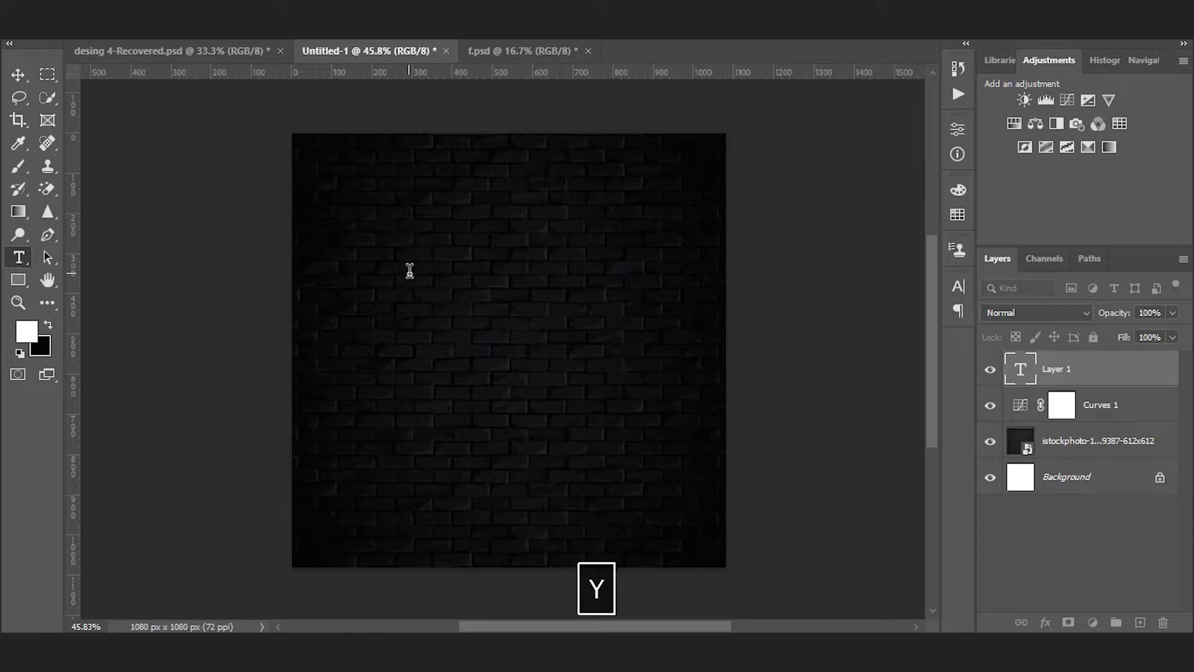
{"action": "left_click", "coordinate": [18, 74]}
{"action": "left_click_drag", "start_coordinate": [412, 281], "coordinate": [610, 375]}
{"action": "left_click_drag", "start_coordinate": [559, 336], "coordinate": [569, 305]}
{"action": "key", "text": "Return"}
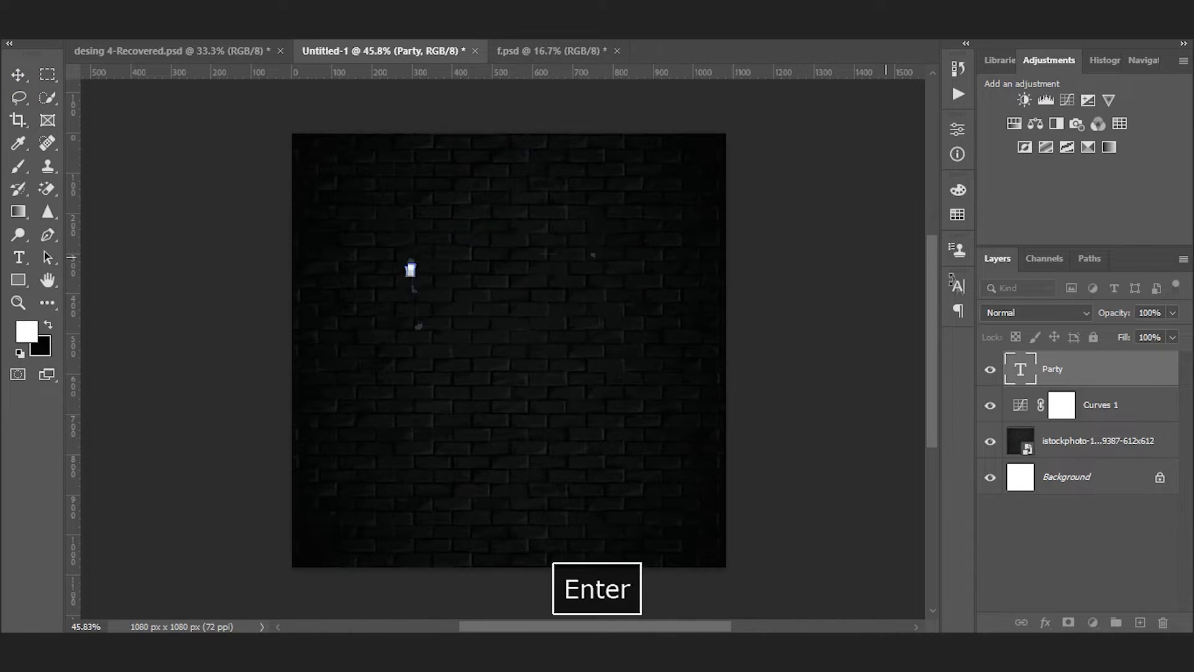
Set the Party text's font to Brush Script MT and turn off faux bold.
{"action": "left_click", "coordinate": [958, 285]}
{"action": "left_click", "coordinate": [853, 312]}
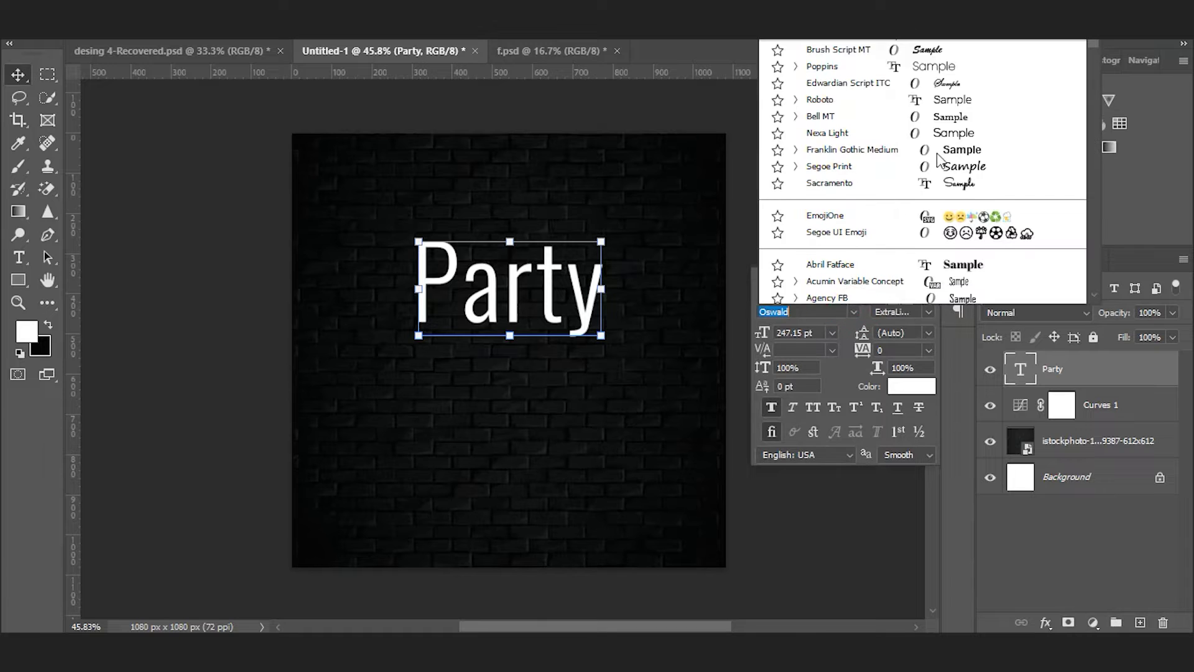
{"action": "left_click", "coordinate": [871, 49]}
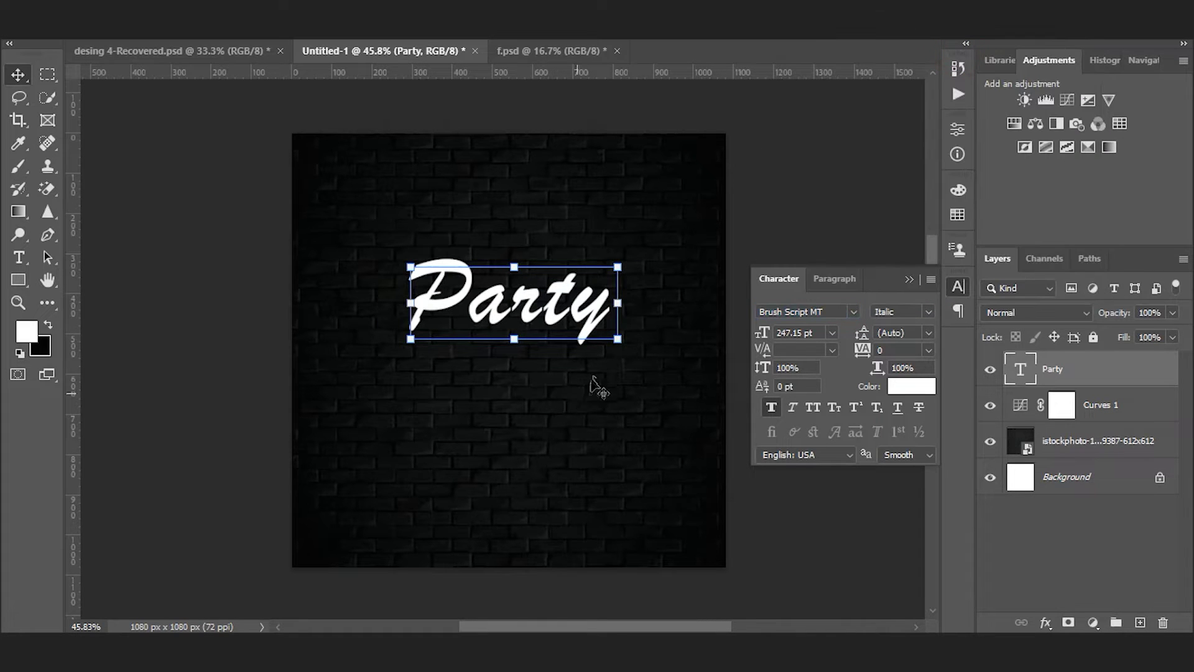
{"action": "left_click", "coordinate": [772, 407]}
Enlarge the Party text to about 281 pt and set its tracking to 20.
{"action": "left_click_drag", "start_coordinate": [617, 340], "coordinate": [630, 342]}
{"action": "key", "text": "Return"}
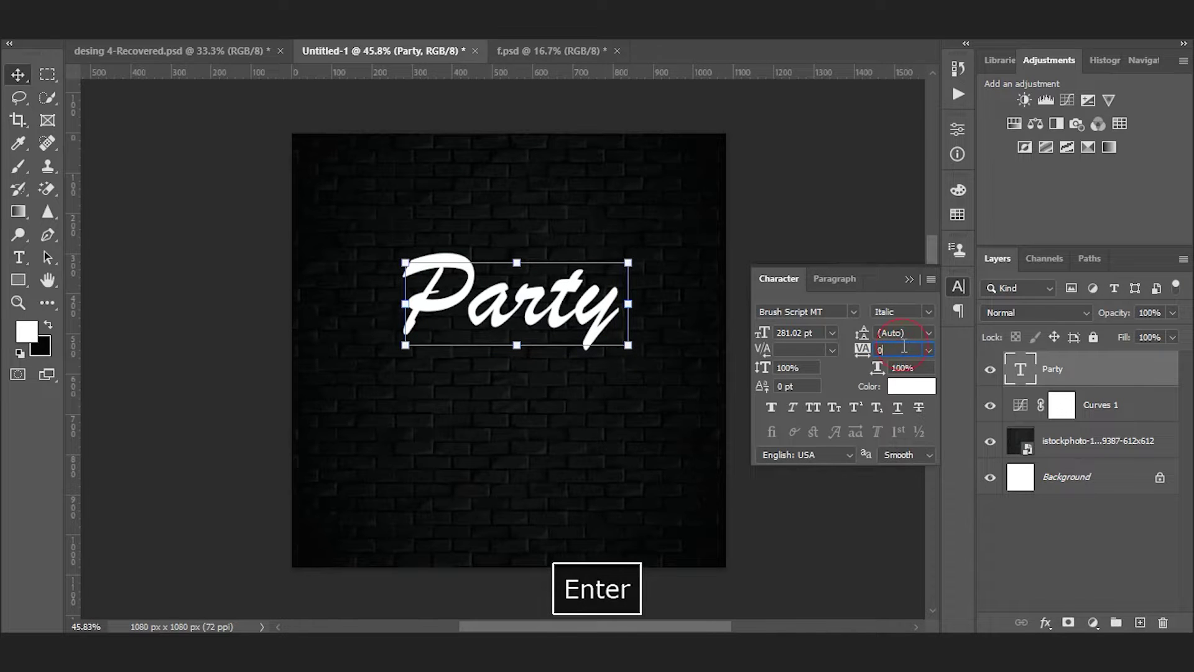
{"action": "type", "text": "20"}
{"action": "key", "text": "Return"}
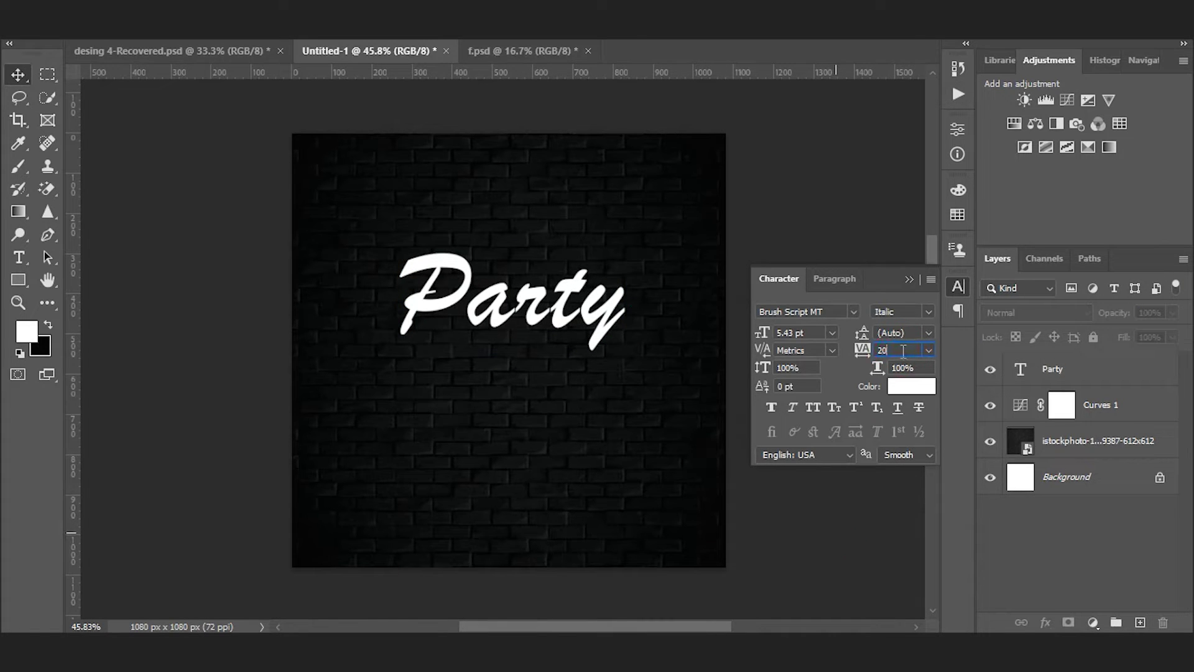
Centre the Party text horizontally on the canvas and enlarge it to about 305 pt.
{"action": "left_click", "coordinate": [832, 547]}
{"action": "left_click", "coordinate": [557, 301]}
{"action": "scroll", "coordinate": [595, 304], "scroll_direction": "up", "scroll_amount": 5}
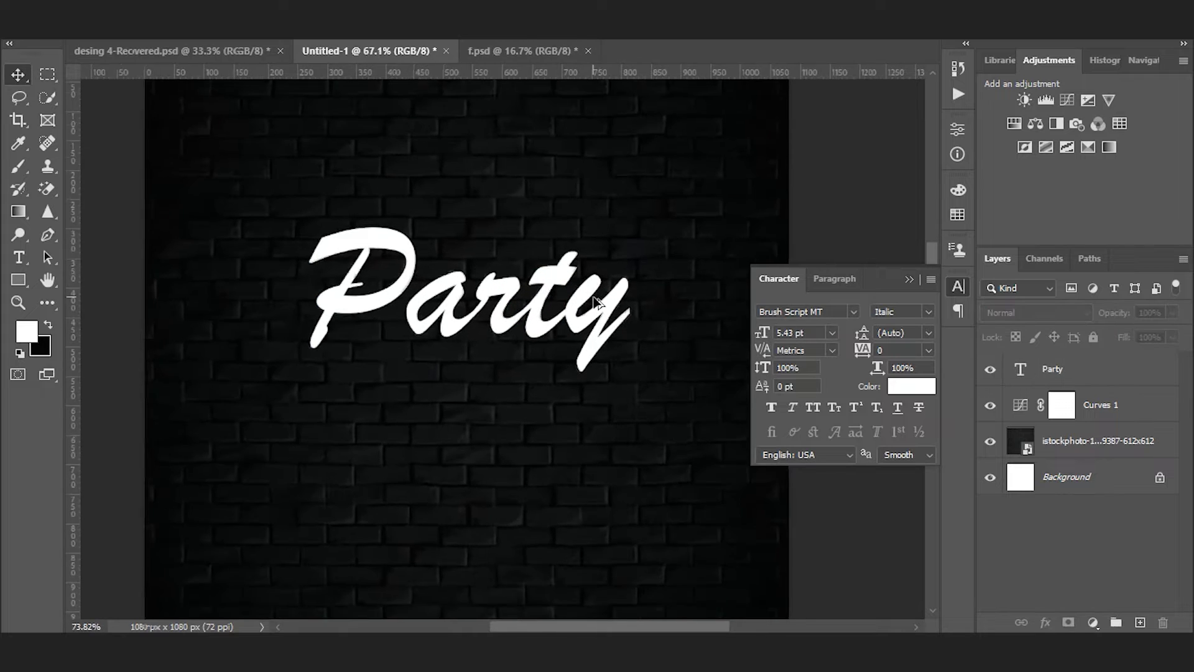
{"action": "scroll", "coordinate": [595, 301], "scroll_direction": "down", "scroll_amount": 2}
{"action": "scroll", "coordinate": [594, 298], "scroll_direction": "down", "scroll_amount": 2}
{"action": "left_click", "coordinate": [596, 318]}
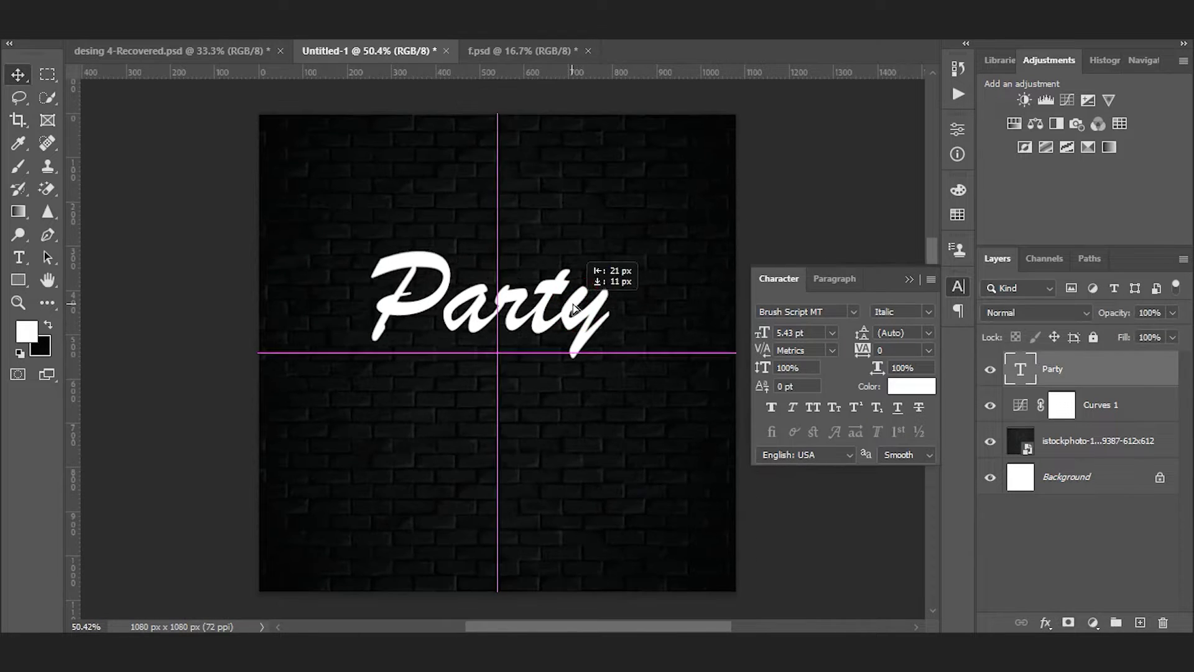
{"action": "mouse_move", "coordinate": [627, 347]}
{"action": "left_mouse_down"}
{"action": "mouse_move", "coordinate": [637, 353]}
{"action": "mouse_move", "coordinate": [629, 368]}
{"action": "left_mouse_up"}
{"action": "key", "text": "ctrl+z"}
Duplicate the Party text directly below the original and replace the copy's wording with "Time".
{"action": "left_click_drag", "start_coordinate": [546, 301], "coordinate": [559, 390]}
{"action": "key", "text": "Return"}
{"action": "key", "text": "t"}
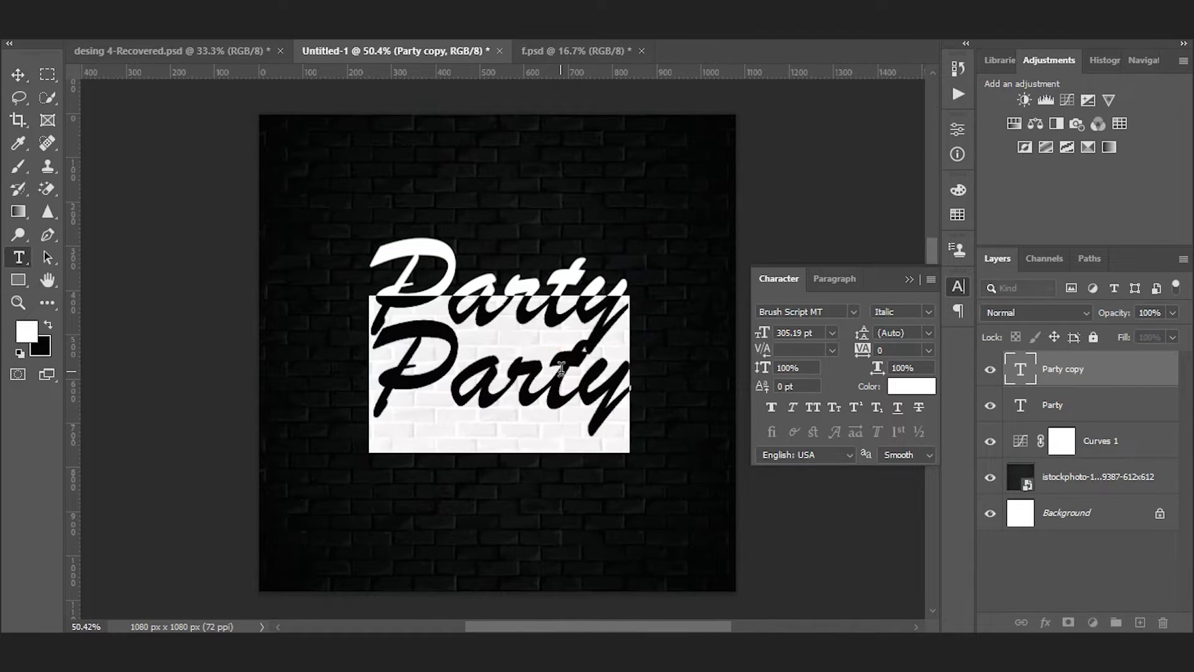
{"action": "key", "text": "ctrl+a"}
{"action": "type", "text": "Time"}
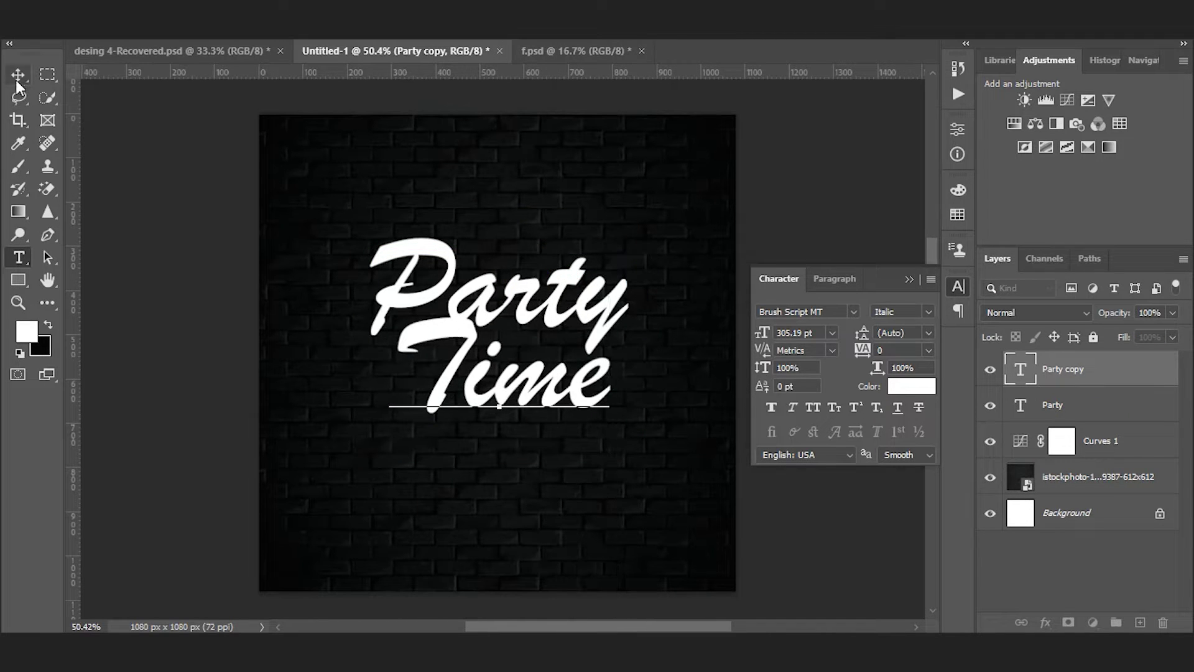
Set the Time text's font to Oswald in the Light style.
{"action": "left_click", "coordinate": [16, 78]}
{"action": "left_click", "coordinate": [853, 312]}
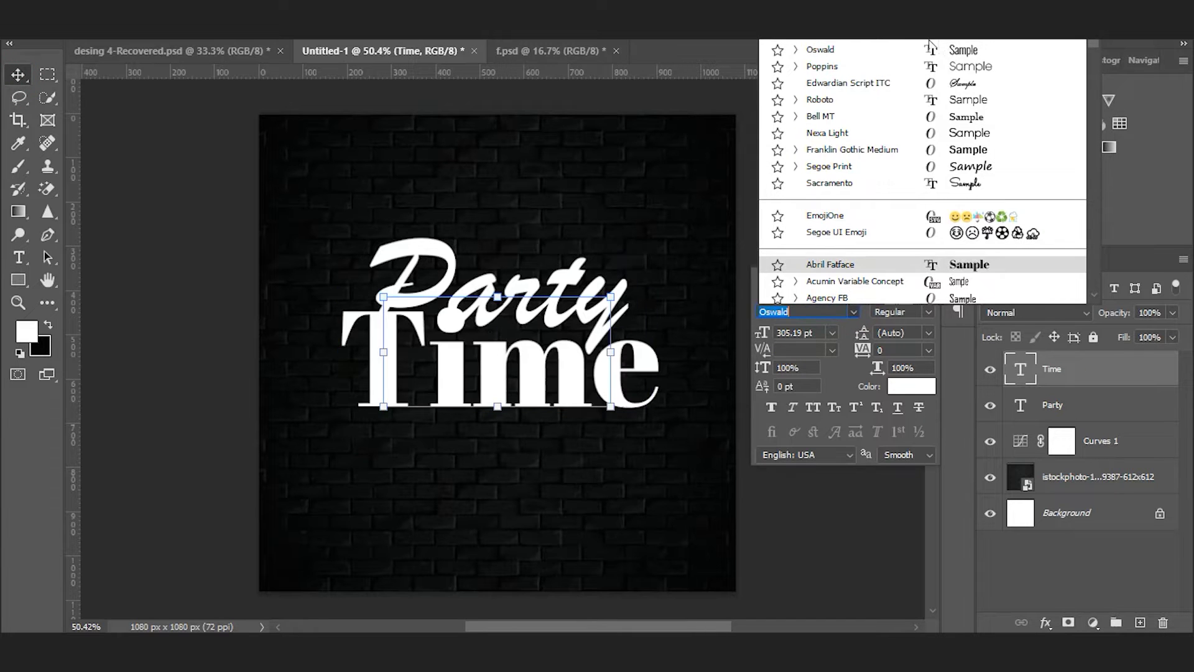
{"action": "left_click", "coordinate": [970, 51]}
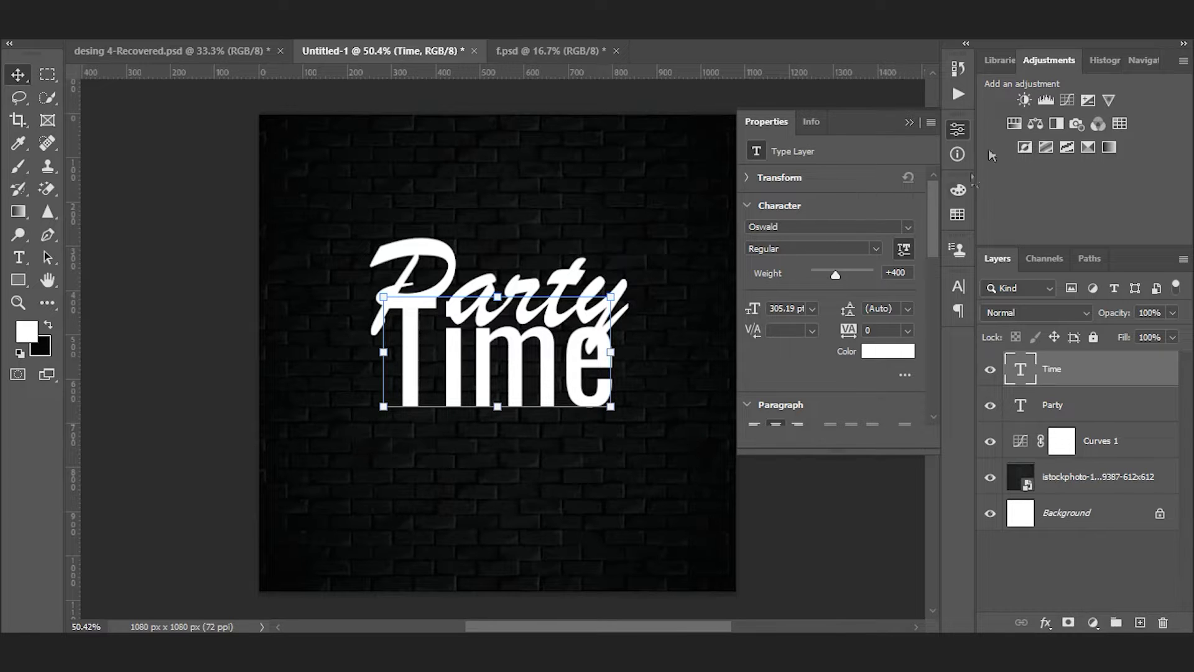
{"action": "left_click", "coordinate": [868, 249]}
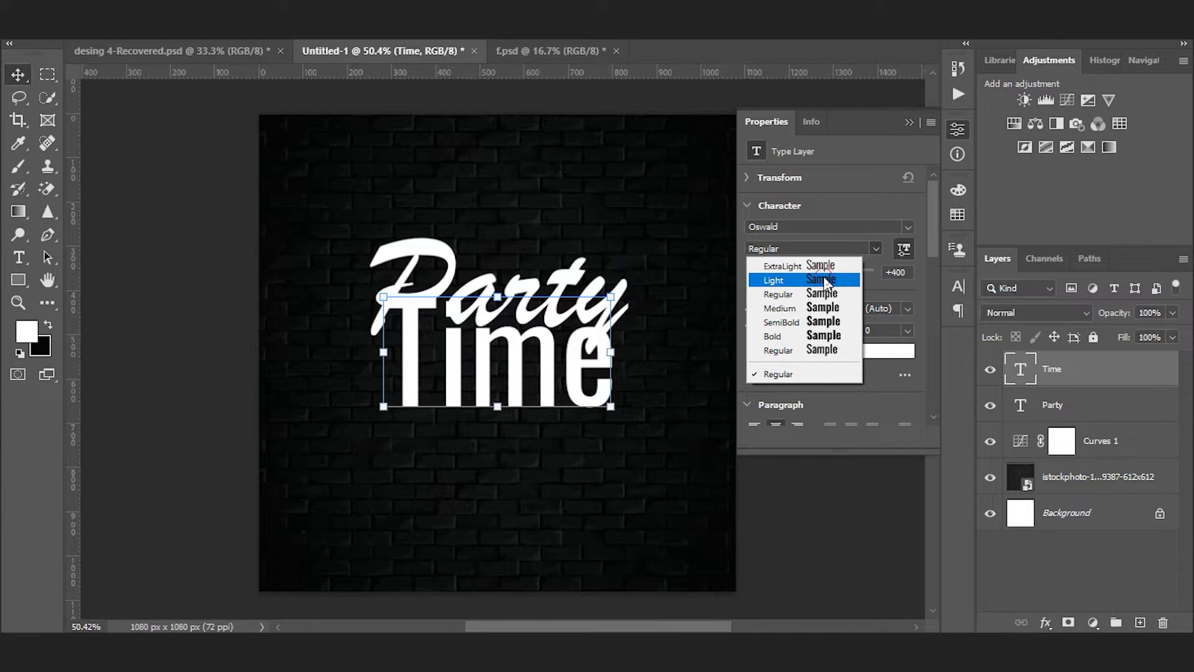
{"action": "left_click", "coordinate": [815, 277]}
Scale the Time text down to about 205 pt and centre it horizontally just below Party.
{"action": "left_click_drag", "start_coordinate": [562, 350], "coordinate": [563, 395]}
{"action": "left_click", "coordinate": [504, 443]}
{"action": "mouse_move", "coordinate": [504, 443]}
{"action": "left_mouse_down"}
{"action": "mouse_move", "coordinate": [504, 406]}
{"action": "mouse_move", "coordinate": [498, 444]}
{"action": "mouse_move", "coordinate": [498, 421]}
{"action": "left_mouse_up"}
{"action": "left_click_drag", "start_coordinate": [515, 367], "coordinate": [515, 378]}
{"action": "left_click_drag", "start_coordinate": [500, 430], "coordinate": [501, 437]}
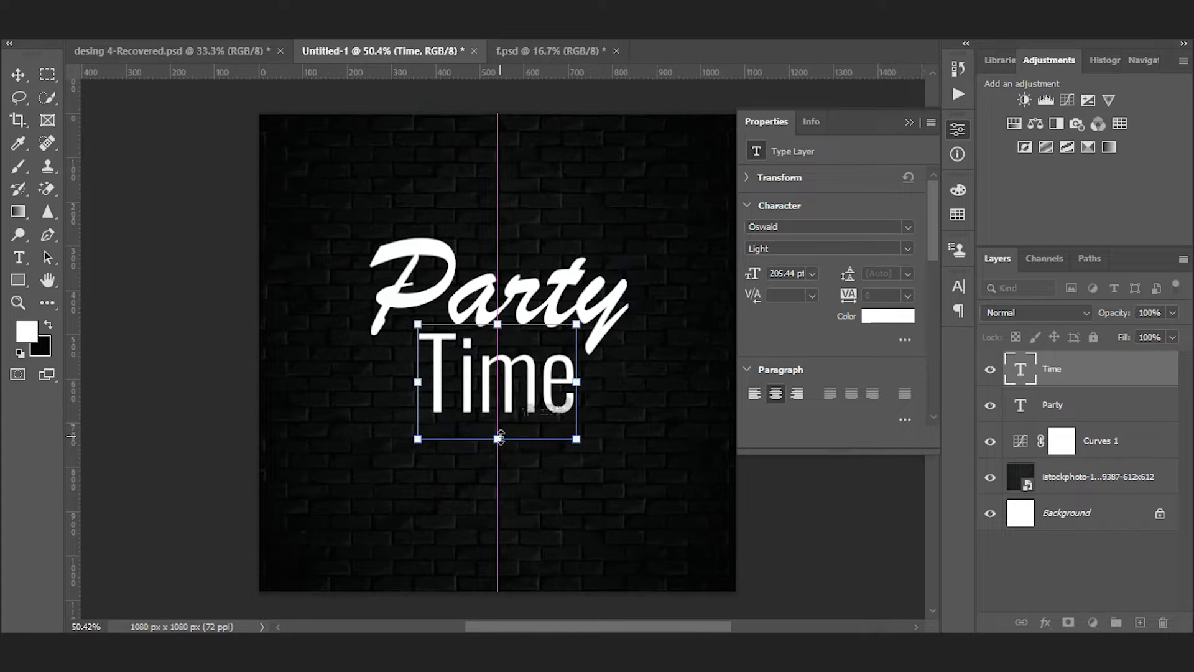
{"action": "key", "text": "Return"}
Select both the Party and Time texts, enlarge them together slightly and move them a little lower on the canvas.
{"action": "left_click", "coordinate": [604, 357], "text": "shift"}
{"action": "left_click_drag", "start_coordinate": [640, 413], "coordinate": [657, 421]}
{"action": "left_click_drag", "start_coordinate": [556, 318], "coordinate": [558, 339]}
{"action": "left_click", "coordinate": [909, 122]}
{"action": "key", "text": "Return"}
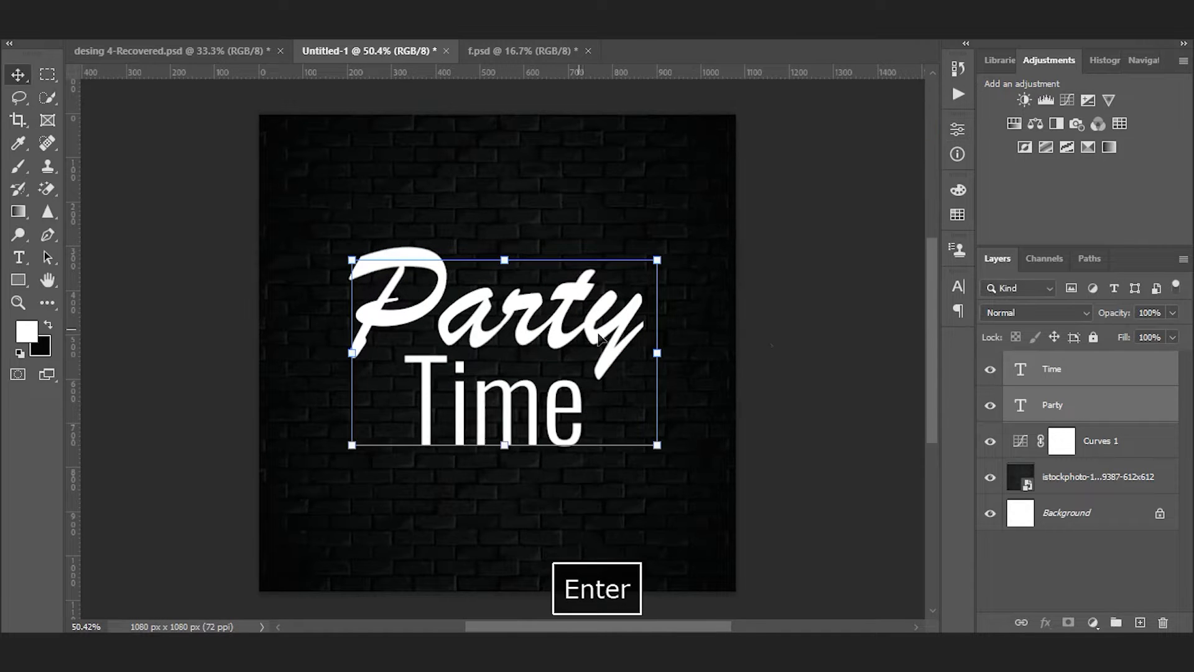
Enlarge the Party text slightly on its own, undoing the last adjustment before applying the transform.
{"action": "left_click", "coordinate": [678, 322]}
{"action": "left_click", "coordinate": [623, 324]}
{"action": "mouse_move", "coordinate": [663, 377]}
{"action": "left_mouse_down"}
{"action": "mouse_move", "coordinate": [653, 401]}
{"action": "mouse_move", "coordinate": [661, 389]}
{"action": "left_mouse_up"}
{"action": "key", "text": "ctrl+z"}
{"action": "key", "text": "Return"}
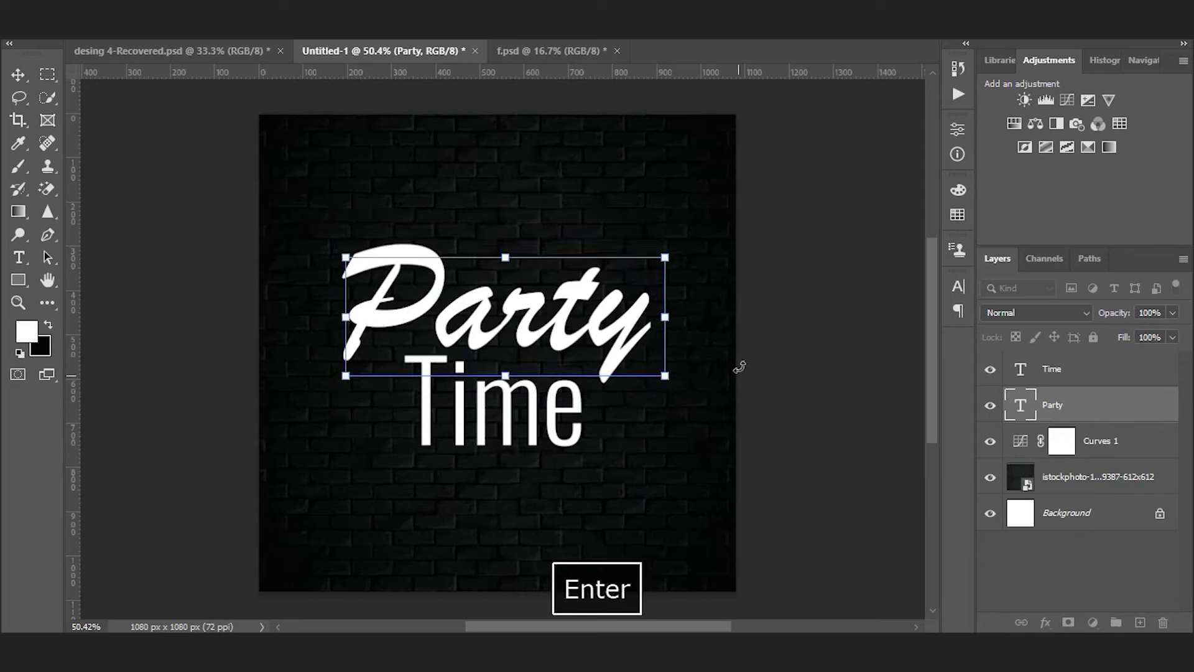
Nudge the Party text up a few pixels to separate it from the Time text.
{"action": "key", "text": "Up"}
{"action": "key", "text": "Up"}
{"action": "key", "text": "Up"}
{"action": "key", "text": "Up"}
{"action": "key", "text": "Up"}
{"action": "key", "text": "Up"}
{"action": "key", "text": "Up"}
{"action": "key", "text": "Up"}
{"action": "left_click", "coordinate": [813, 380]}
Select the Party and Time texts together and shift them slightly downward.
{"action": "left_click", "coordinate": [518, 336]}
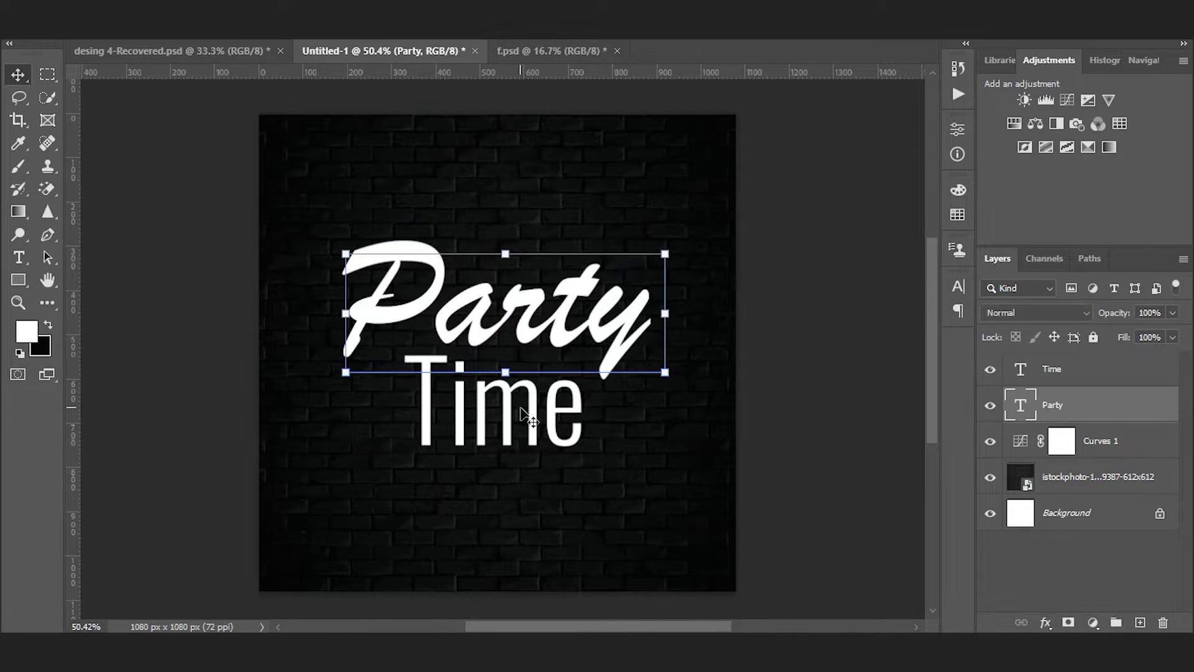
{"action": "left_click", "coordinate": [530, 412], "text": "shift"}
{"action": "left_click_drag", "start_coordinate": [533, 407], "coordinate": [536, 411]}
{"action": "left_click", "coordinate": [785, 377]}
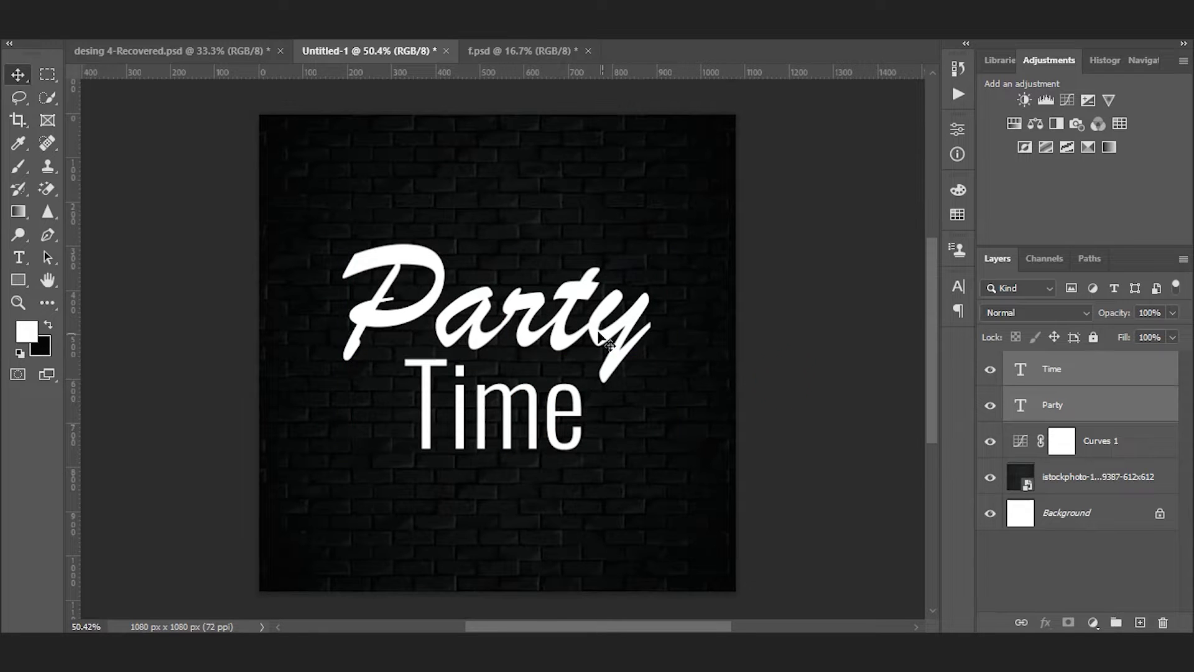
Apply the blue neon preset layer style to the Time text layer, after trying the purple one.
{"action": "key", "text": "space"}
{"action": "left_click_drag", "start_coordinate": [735, 351], "coordinate": [728, 347]}
{"action": "left_click", "coordinate": [685, 297]}
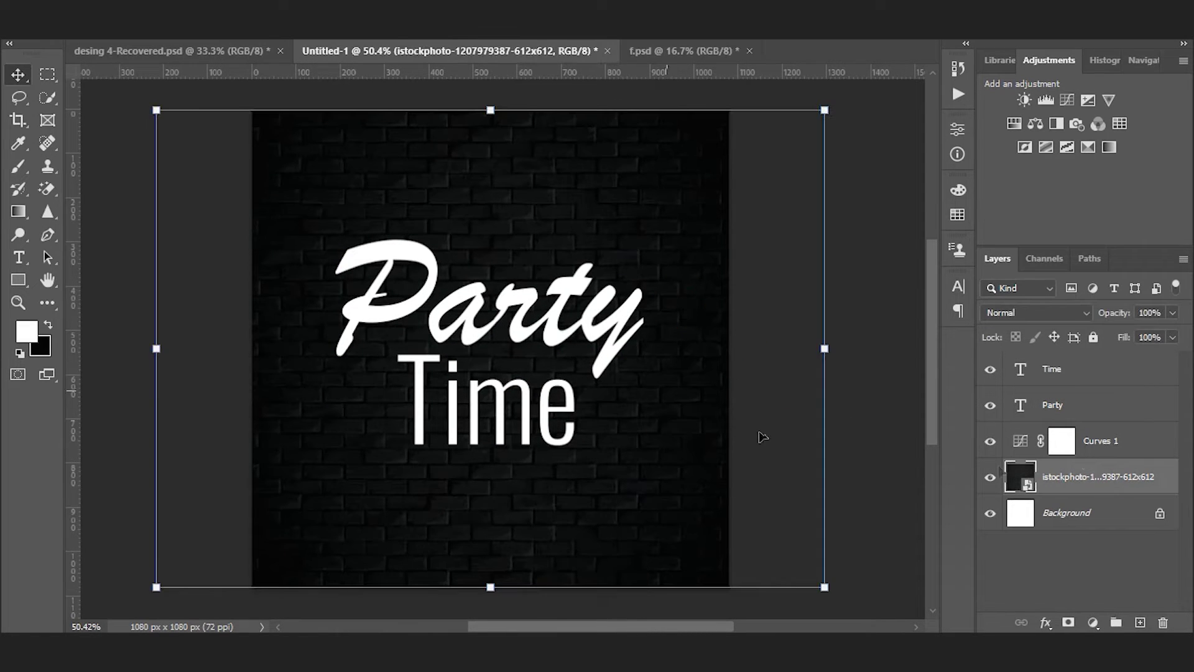
{"action": "left_click", "coordinate": [1078, 380]}
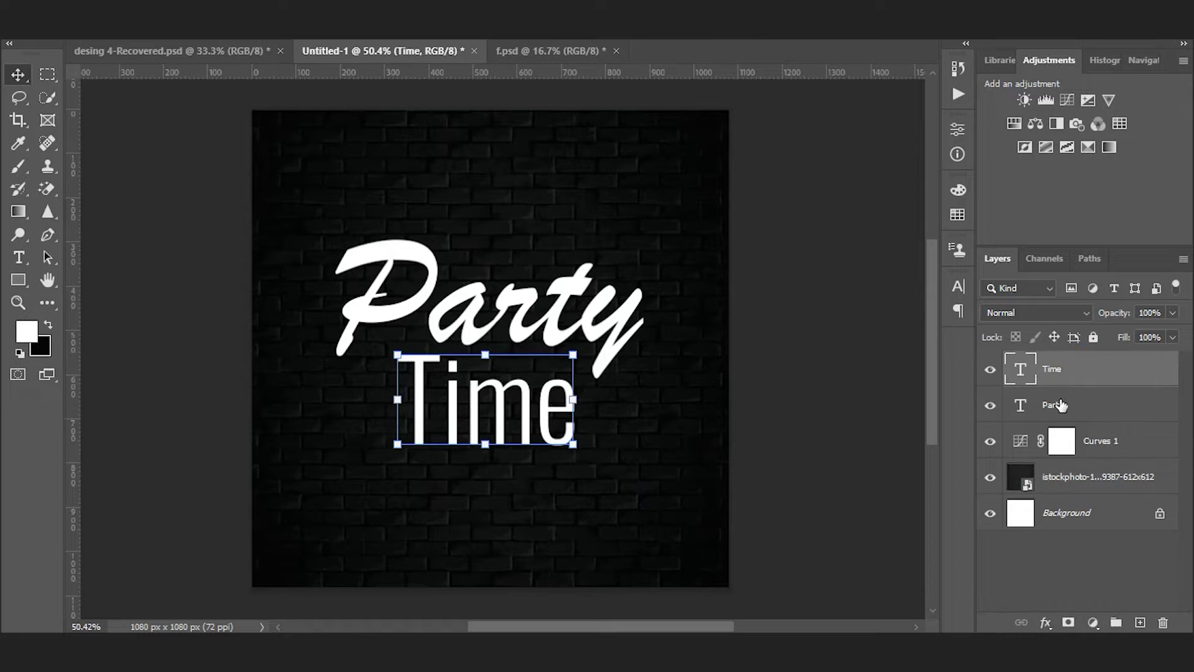
{"action": "left_click", "coordinate": [1046, 622]}
{"action": "left_click", "coordinate": [1083, 454]}
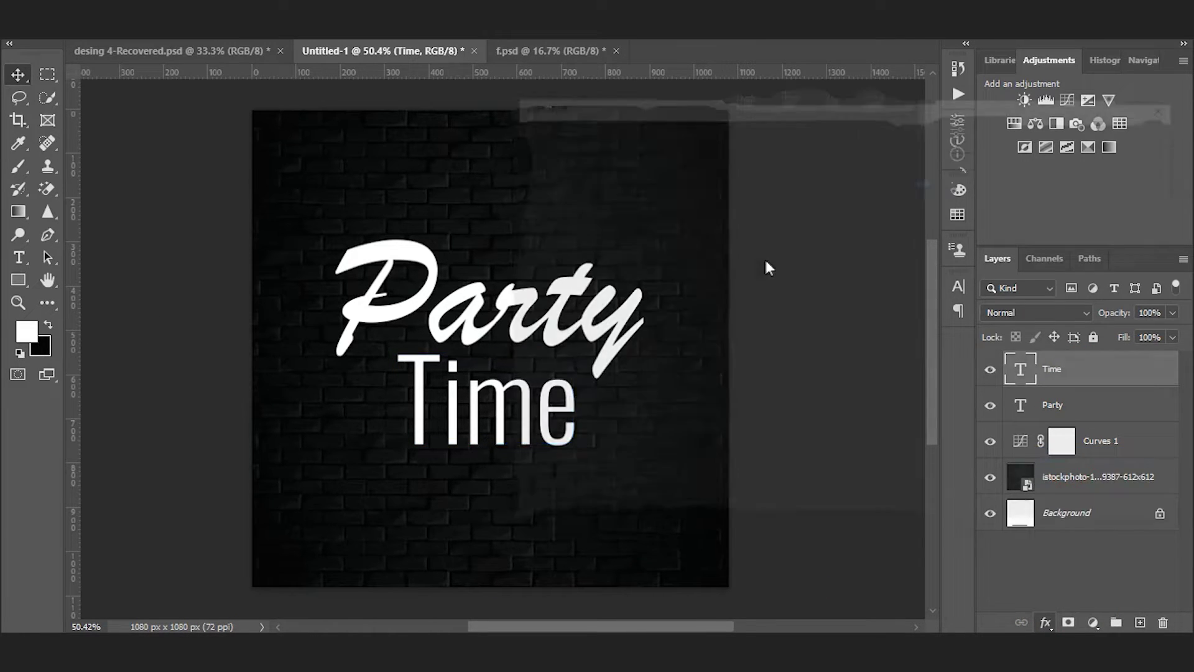
{"action": "left_click", "coordinate": [572, 139]}
{"action": "left_click_drag", "start_coordinate": [767, 99], "coordinate": [854, 102]}
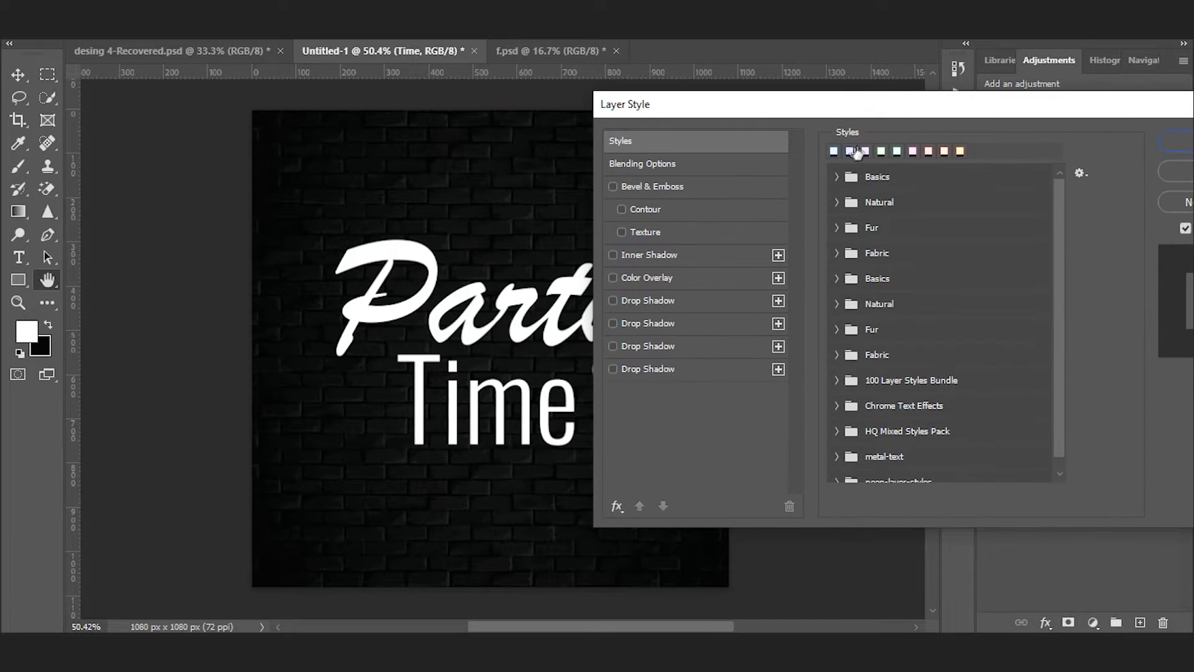
{"action": "left_click", "coordinate": [864, 152]}
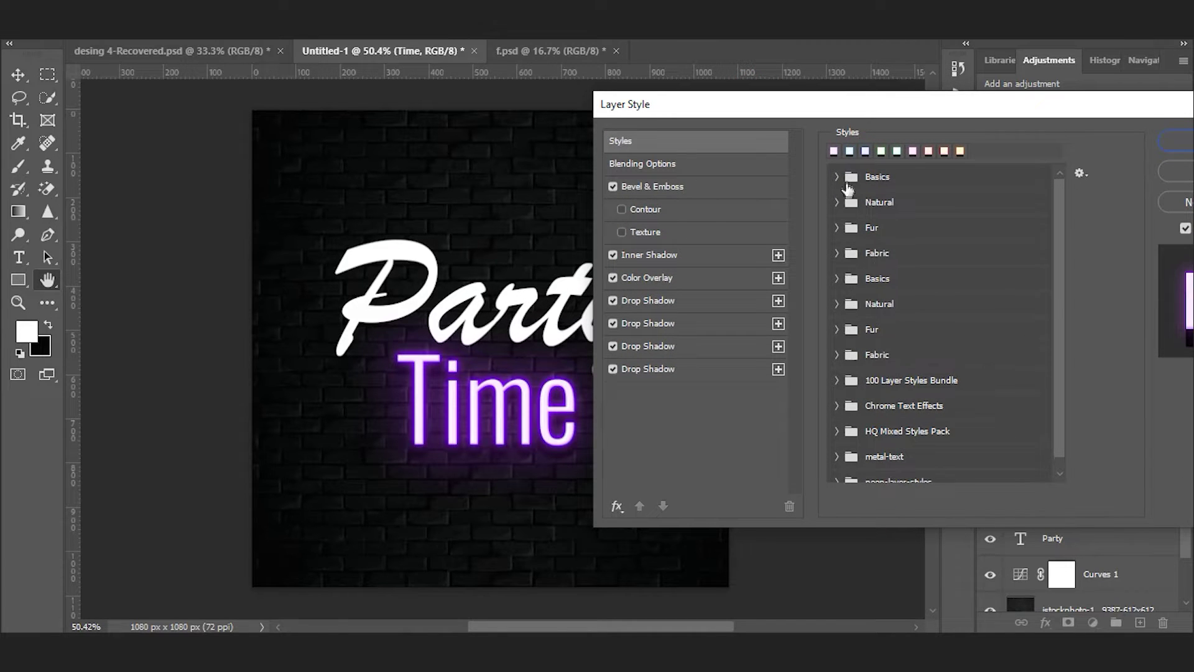
{"action": "left_click", "coordinate": [850, 151]}
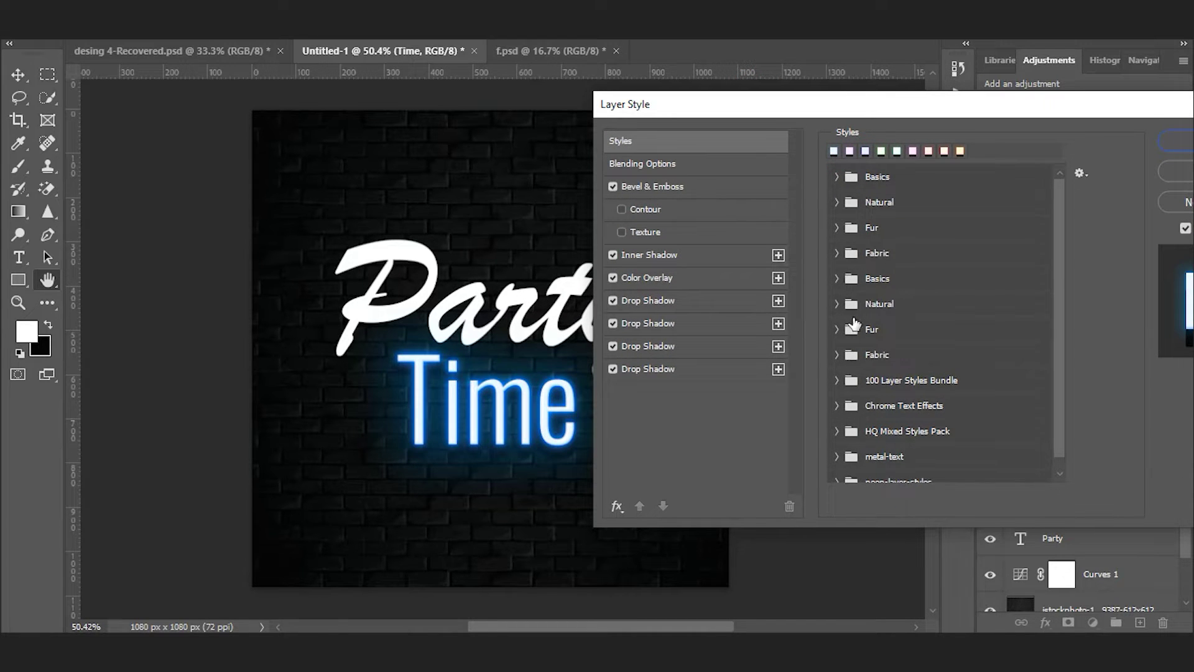
{"action": "scroll", "coordinate": [875, 389], "scroll_direction": "down", "scroll_amount": 1}
{"action": "left_click", "coordinate": [1172, 145]}
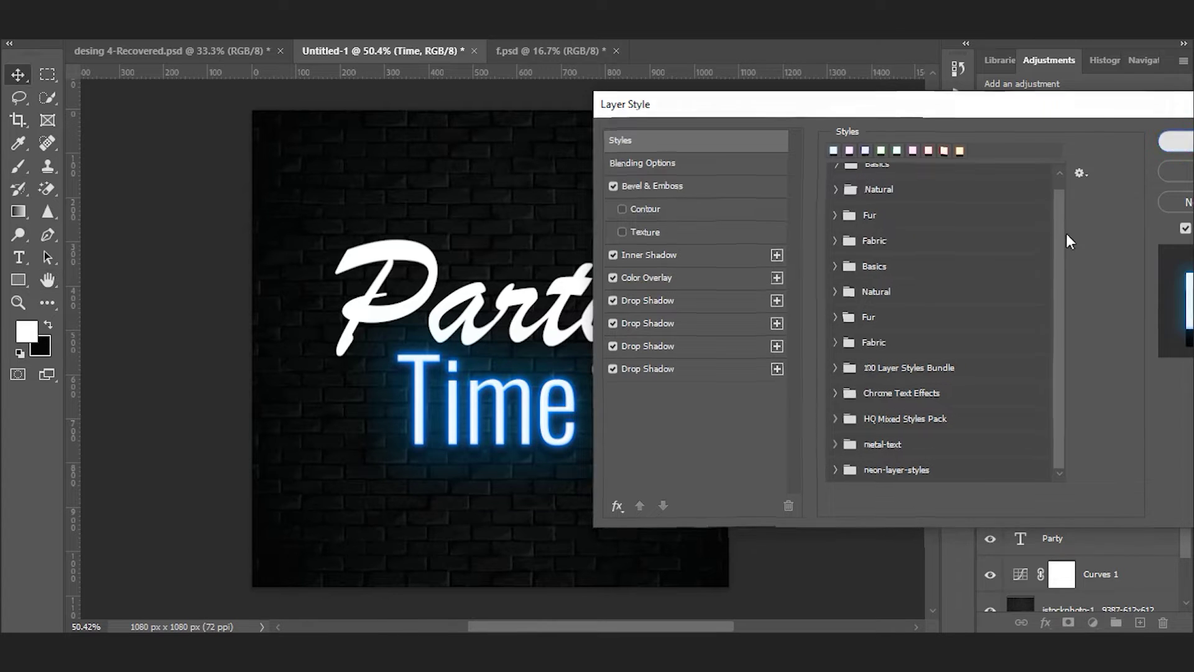
Try the purple neon preset layer style on the Party text layer.
{"action": "left_click", "coordinate": [1053, 539]}
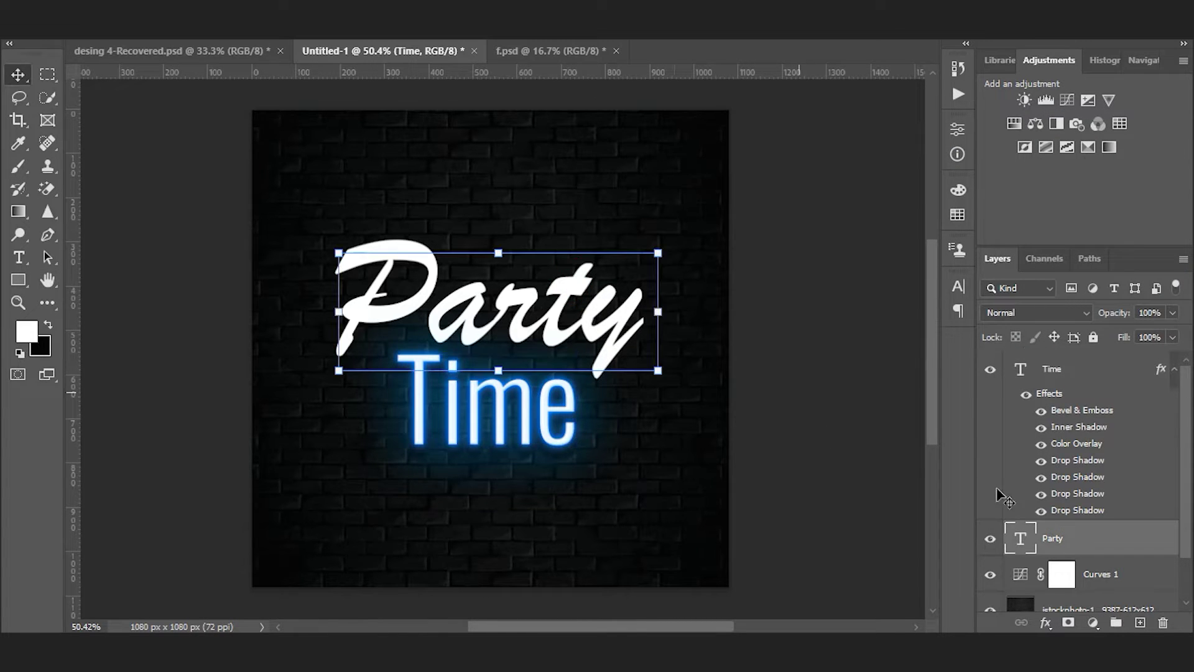
{"action": "left_click", "coordinate": [1045, 622]}
{"action": "left_click", "coordinate": [1096, 456]}
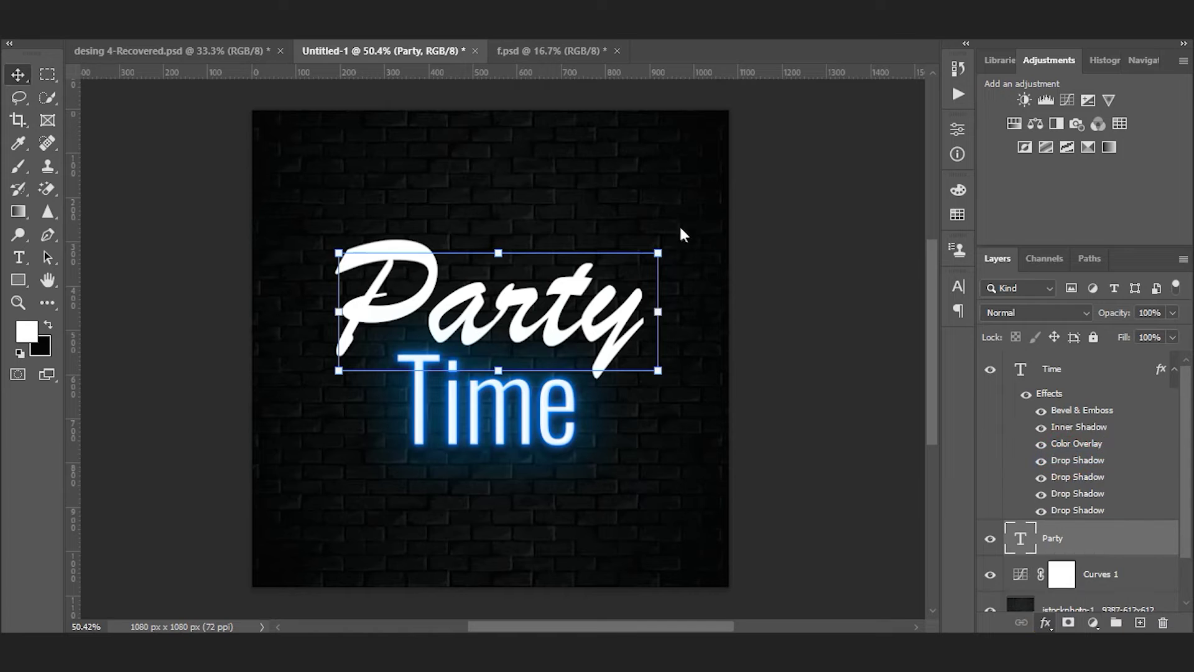
{"action": "left_click", "coordinate": [560, 144]}
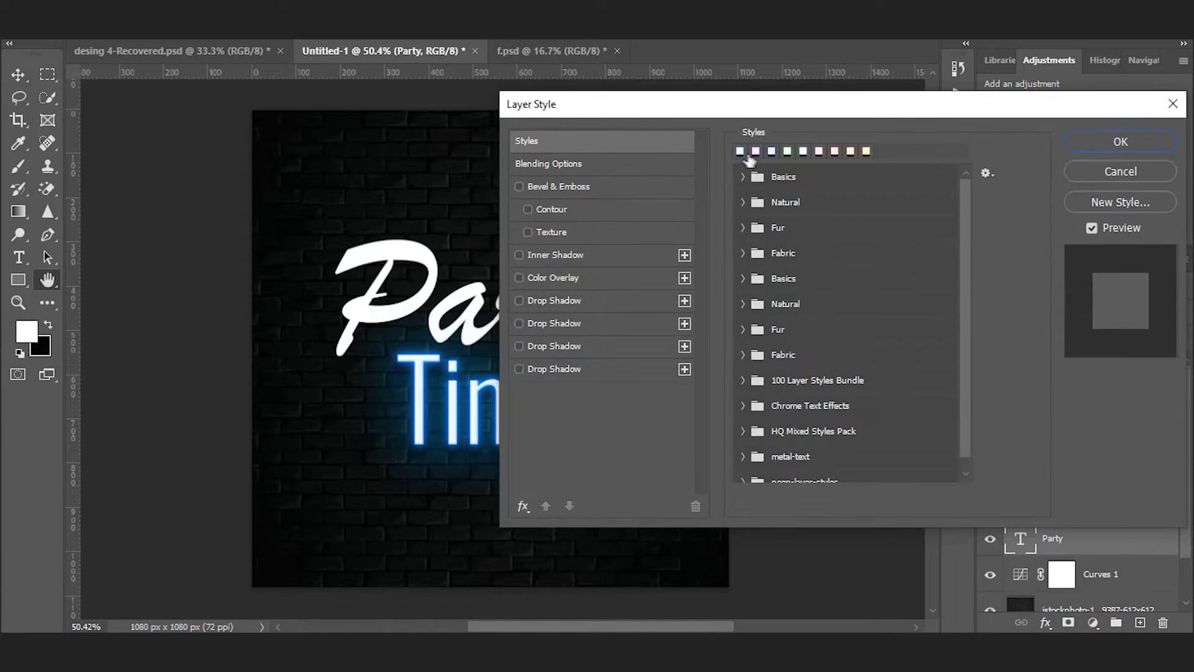
{"action": "left_click", "coordinate": [748, 155]}
{"action": "scroll", "coordinate": [756, 405], "scroll_direction": "down", "scroll_amount": 1}
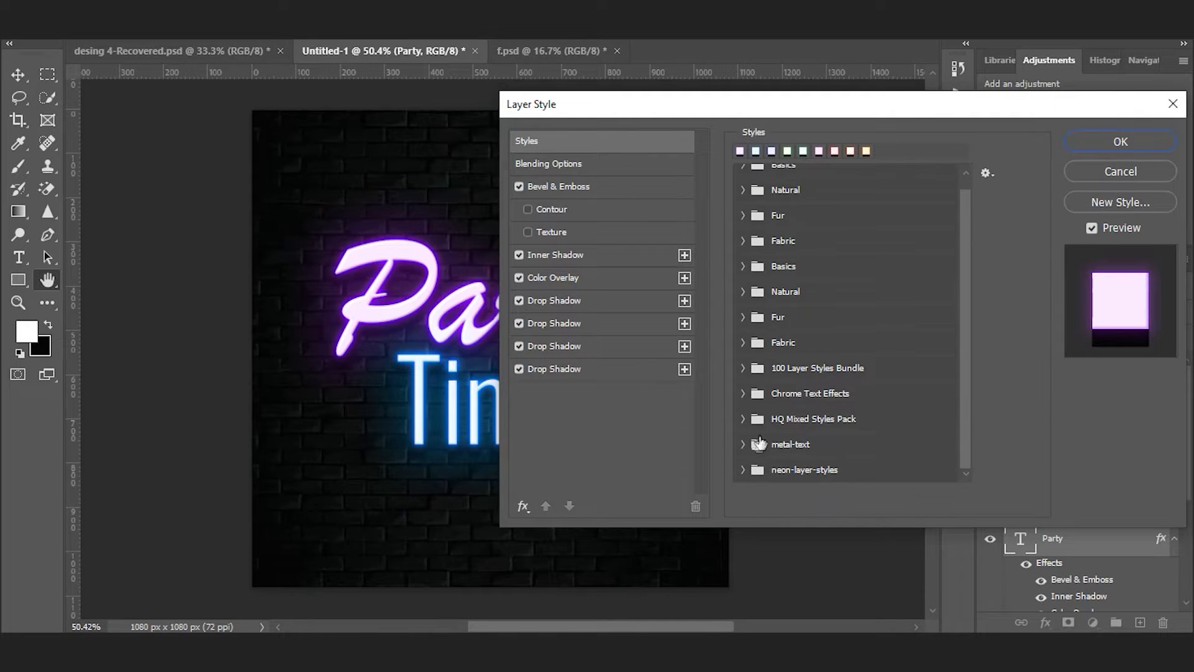
Apply the Regular - Radical Red style from the neon-layer-styles set to the Party text, comparing it with Regular - Red.
{"action": "left_click", "coordinate": [743, 471]}
{"action": "scroll", "coordinate": [818, 445], "scroll_direction": "down", "scroll_amount": 5}
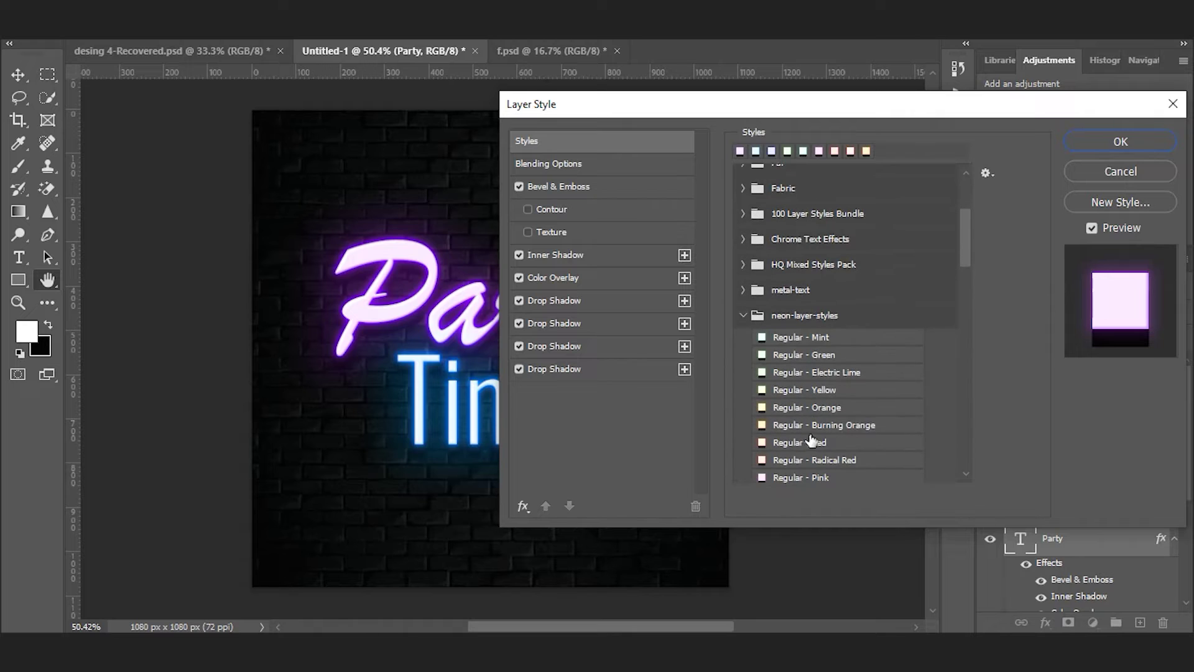
{"action": "left_click", "coordinate": [791, 443]}
{"action": "left_click", "coordinate": [791, 460]}
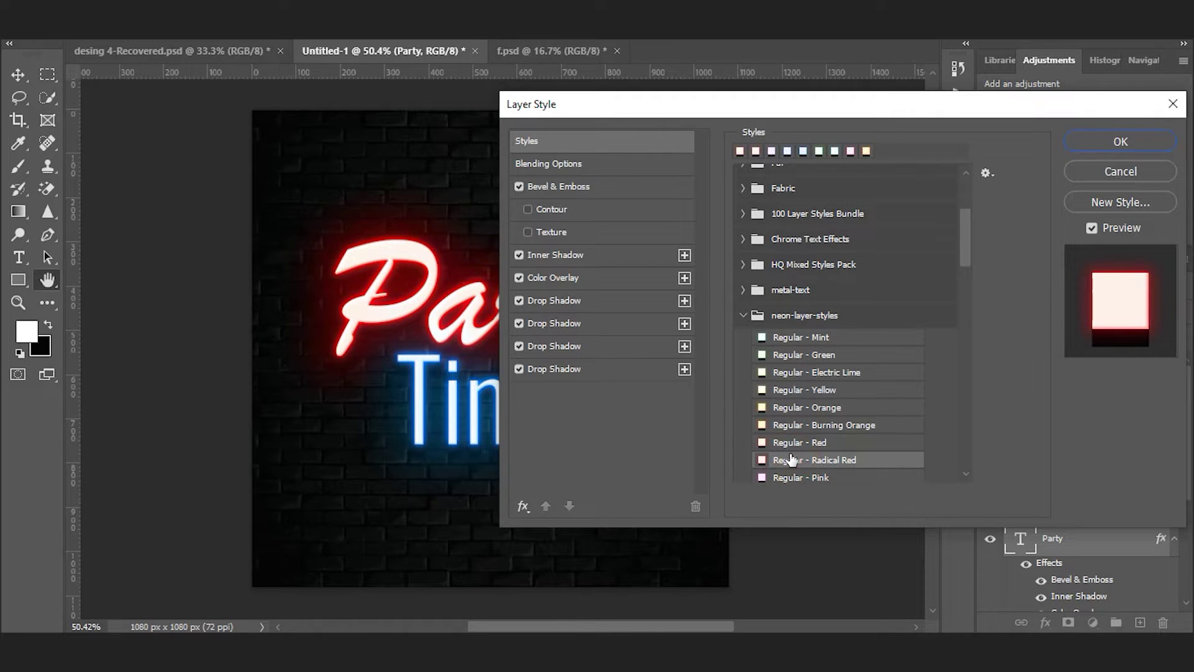
{"action": "left_click", "coordinate": [789, 445]}
{"action": "left_click", "coordinate": [793, 464]}
{"action": "left_click", "coordinate": [1101, 142]}
Select the Party and Time texts together and nudge them slightly upward.
{"action": "left_click", "coordinate": [800, 520]}
{"action": "left_click", "coordinate": [562, 306]}
{"action": "left_click", "coordinate": [552, 413], "text": "shift"}
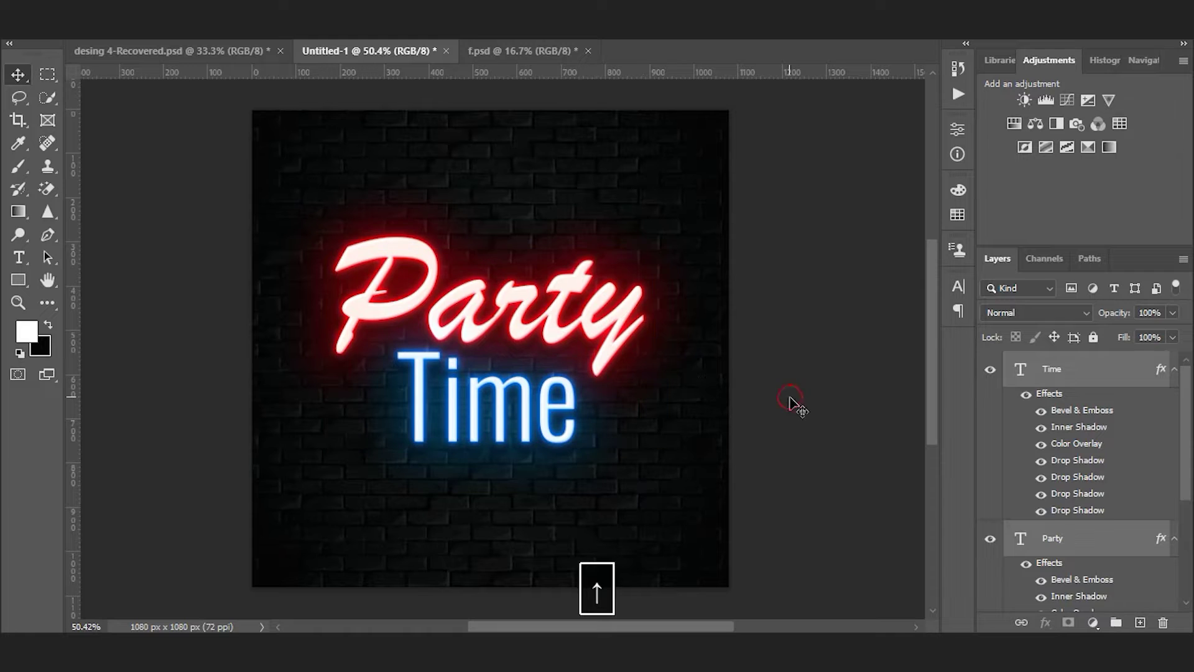
Replace the Party text's layer style with the orange neon preset, after trying other recent presets.
{"action": "left_click", "coordinate": [1086, 452]}
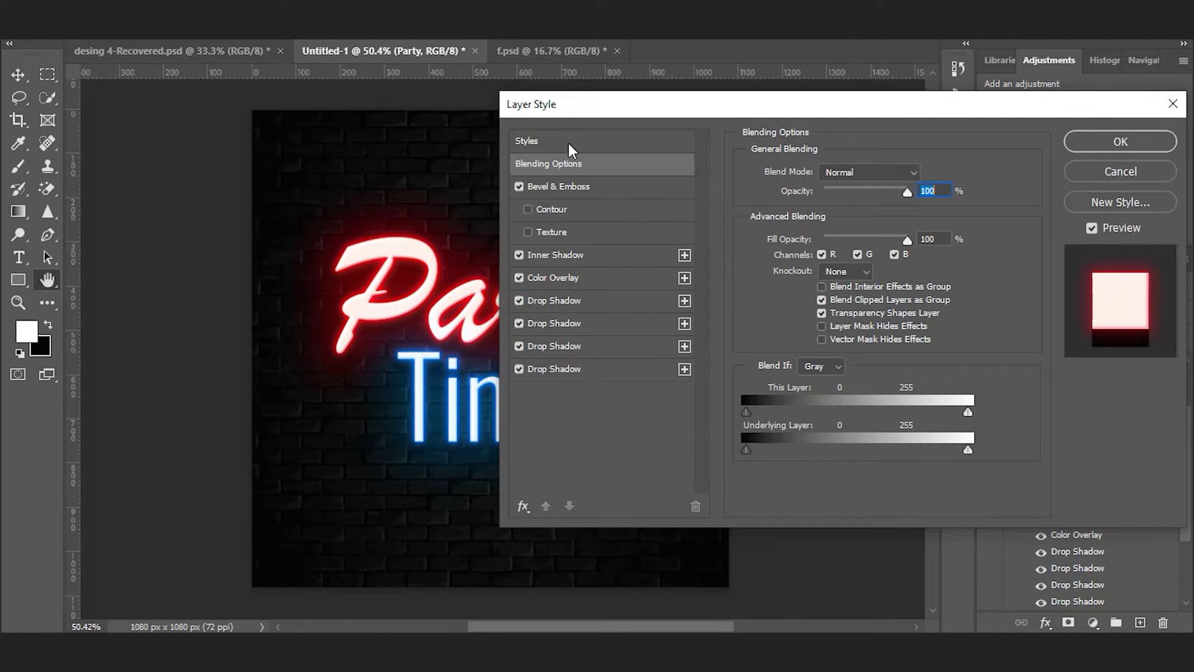
{"action": "left_click", "coordinate": [569, 148]}
{"action": "left_click", "coordinate": [787, 151]}
{"action": "left_click", "coordinate": [772, 151]}
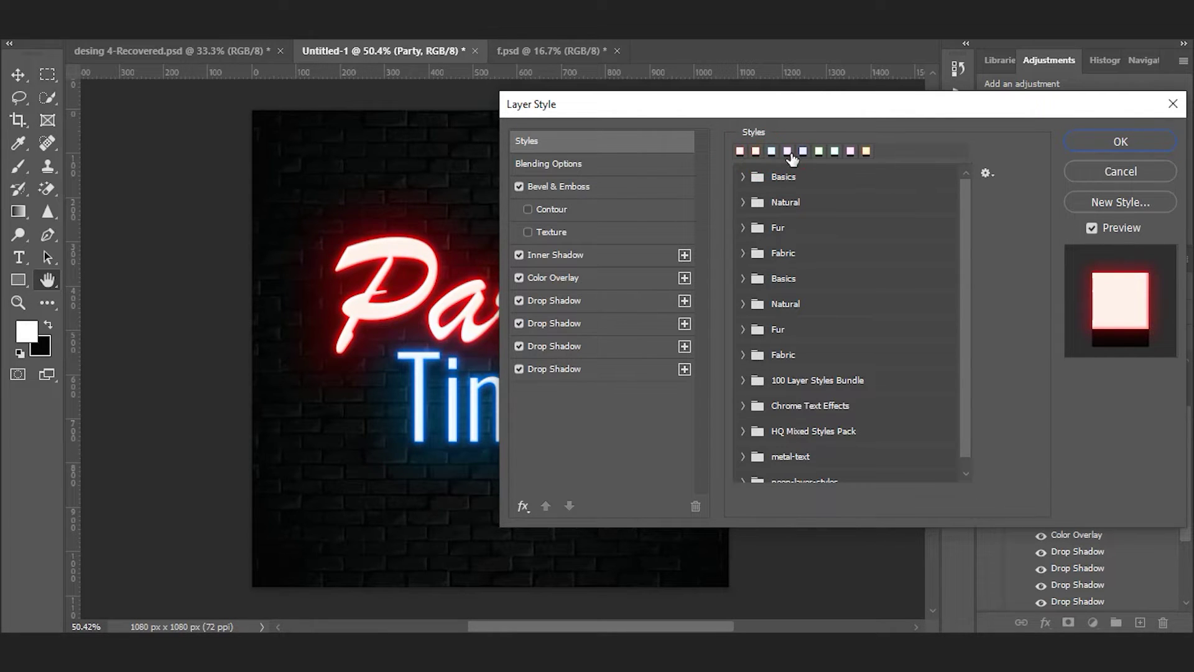
{"action": "left_click", "coordinate": [866, 152]}
{"action": "left_click", "coordinate": [1083, 141]}
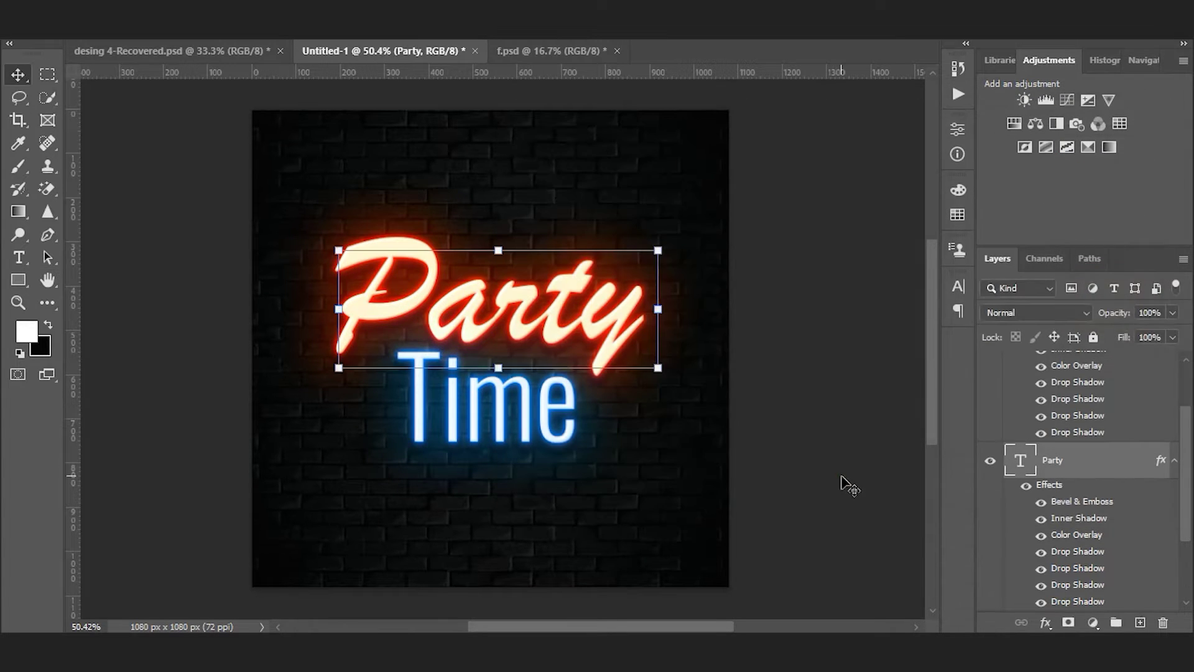
{"action": "left_click", "coordinate": [563, 320]}
{"action": "left_click", "coordinate": [751, 443]}
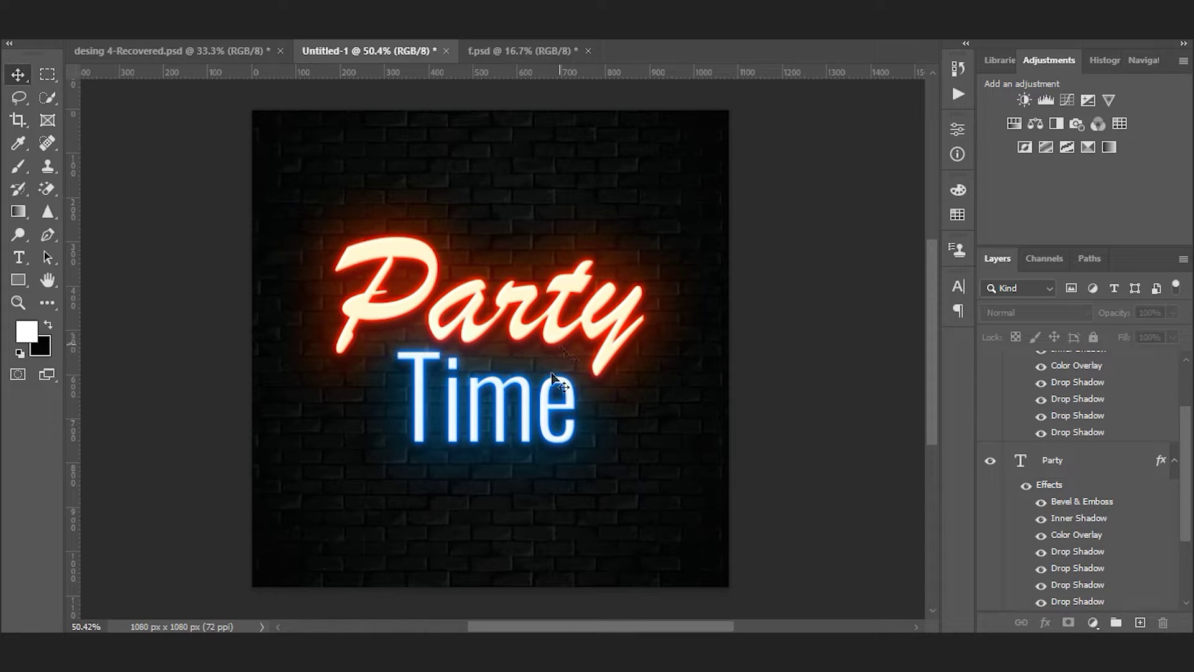
{"action": "left_click", "coordinate": [573, 299]}
{"action": "left_click", "coordinate": [732, 441]}
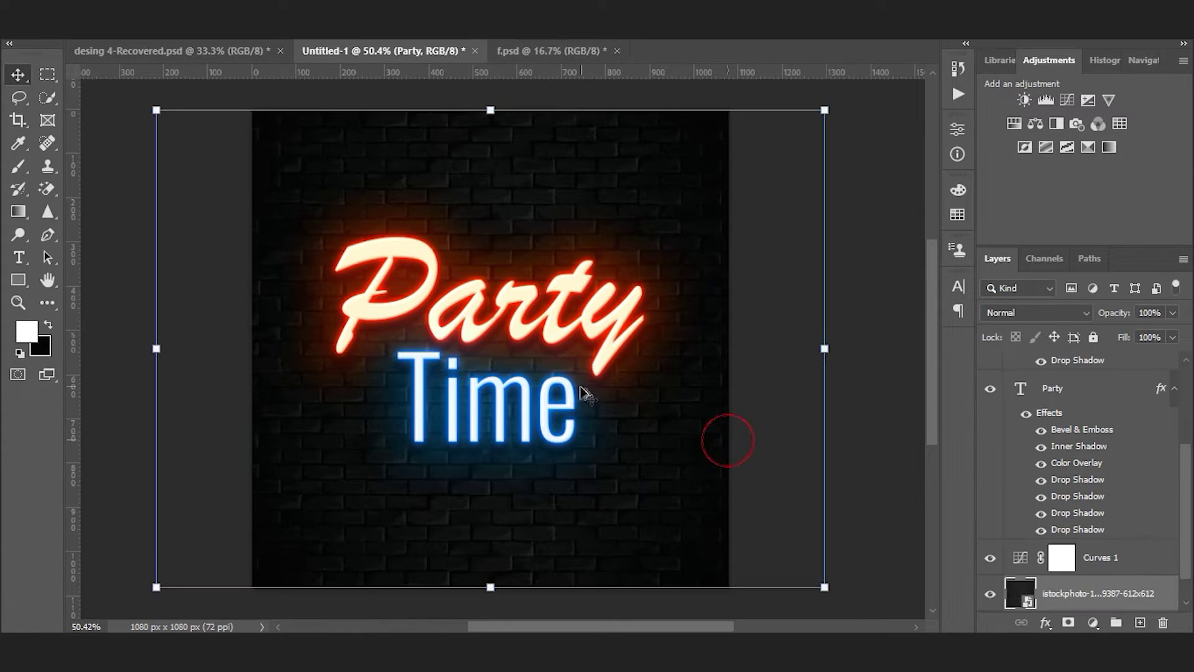
Paint one large soft white glow with the Brush over the centre of the text on a new layer.
{"action": "scroll", "coordinate": [585, 389], "scroll_direction": "down", "scroll_amount": 1}
{"action": "key", "text": "ctrl+h"}
{"action": "left_click", "coordinate": [126, 251]}
{"action": "left_click", "coordinate": [17, 169]}
{"action": "left_click_drag", "start_coordinate": [387, 315], "coordinate": [392, 324]}
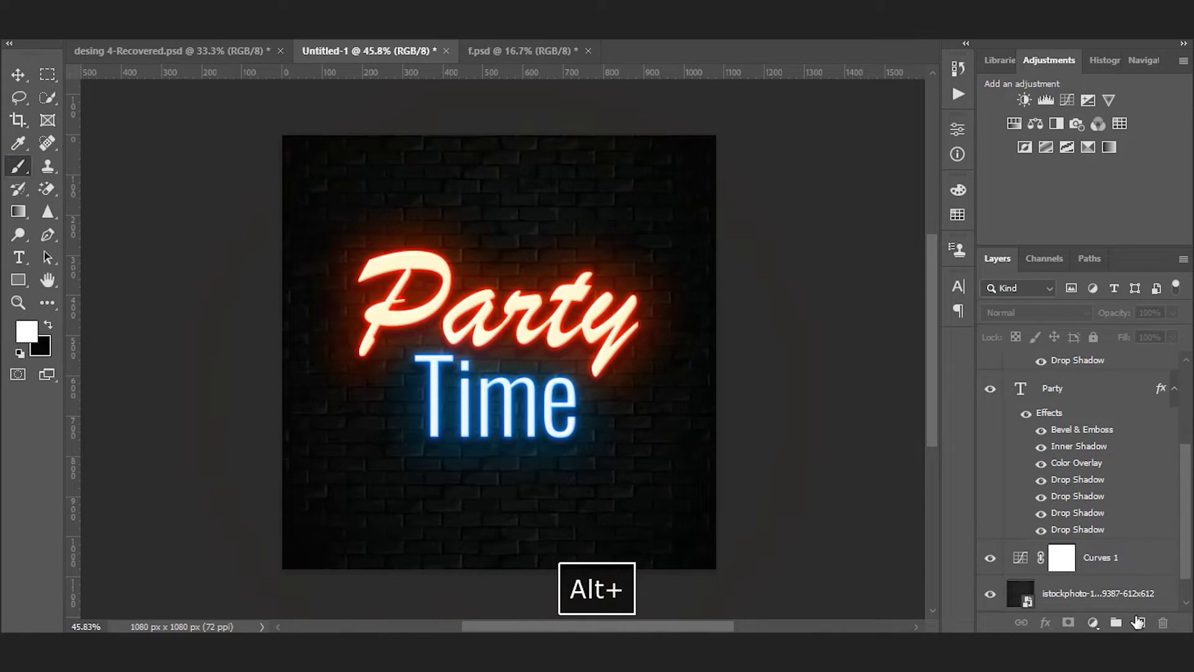
{"action": "left_click", "coordinate": [1140, 622]}
{"action": "left_click", "coordinate": [499, 339]}
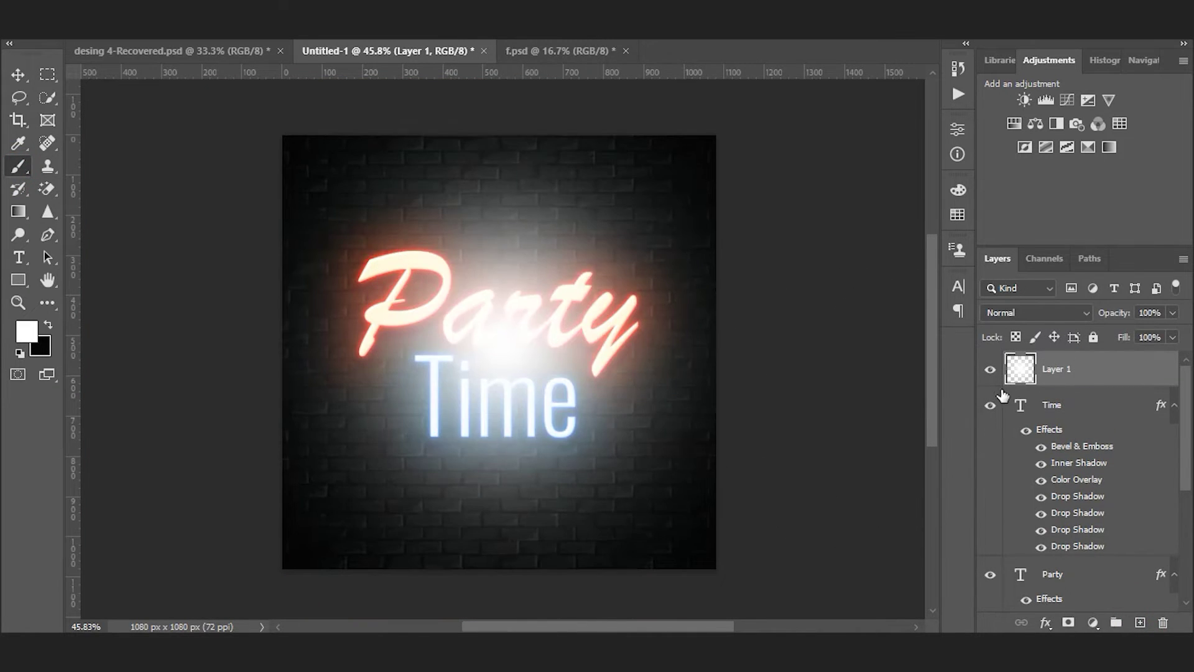
Move the white glow layer directly above the brick wall image and set its blend mode to Overlay.
{"action": "key", "text": "ctrl+bracketleft"}
{"action": "key", "text": "ctrl+bracketleft"}
{"action": "key", "text": "ctrl+bracketleft"}
{"action": "key", "text": "ctrl+bracketleft"}
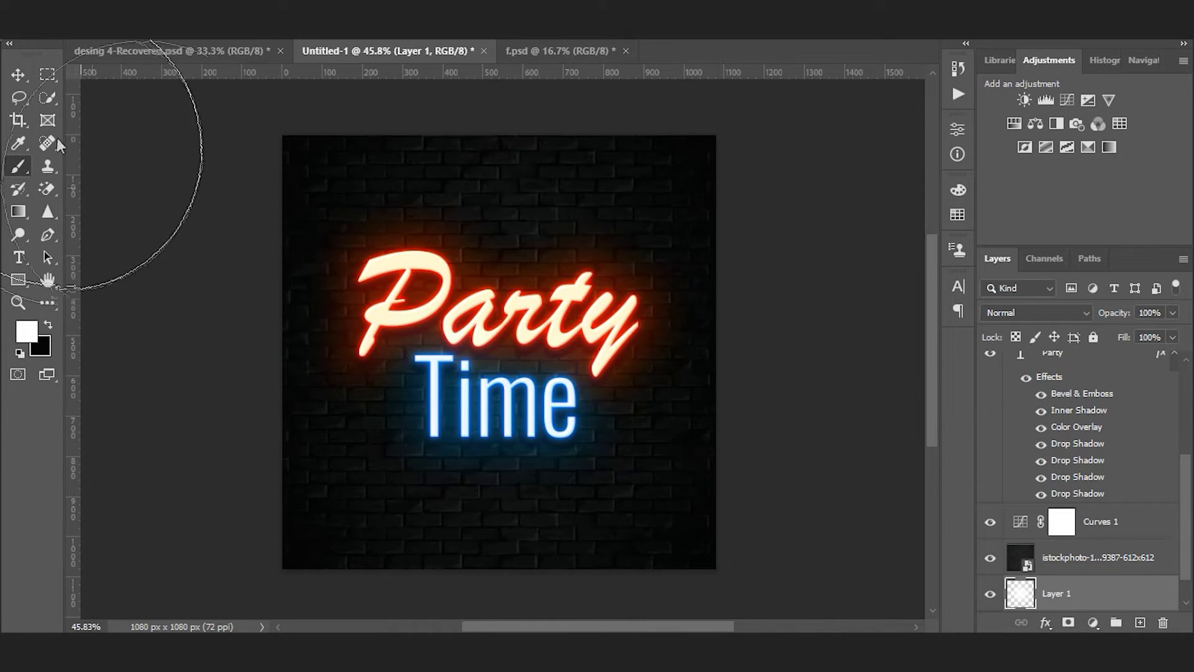
{"action": "left_click", "coordinate": [18, 76]}
{"action": "key", "text": "ctrl+bracketright"}
{"action": "left_click", "coordinate": [1034, 314]}
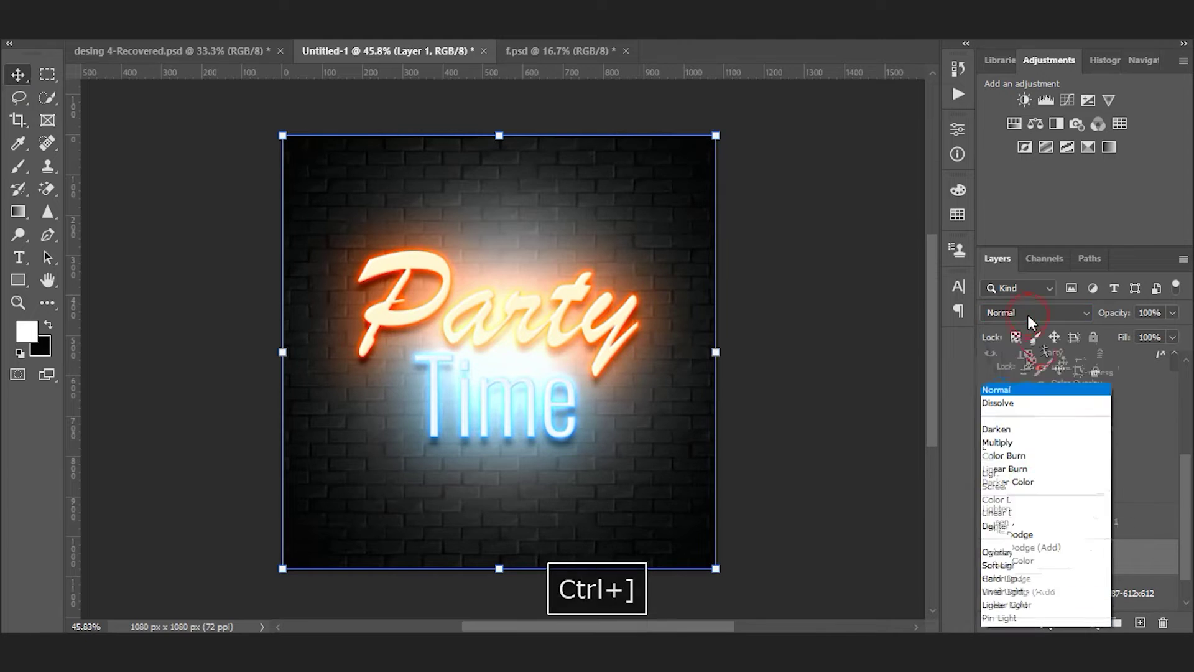
{"action": "left_click", "coordinate": [1005, 408]}
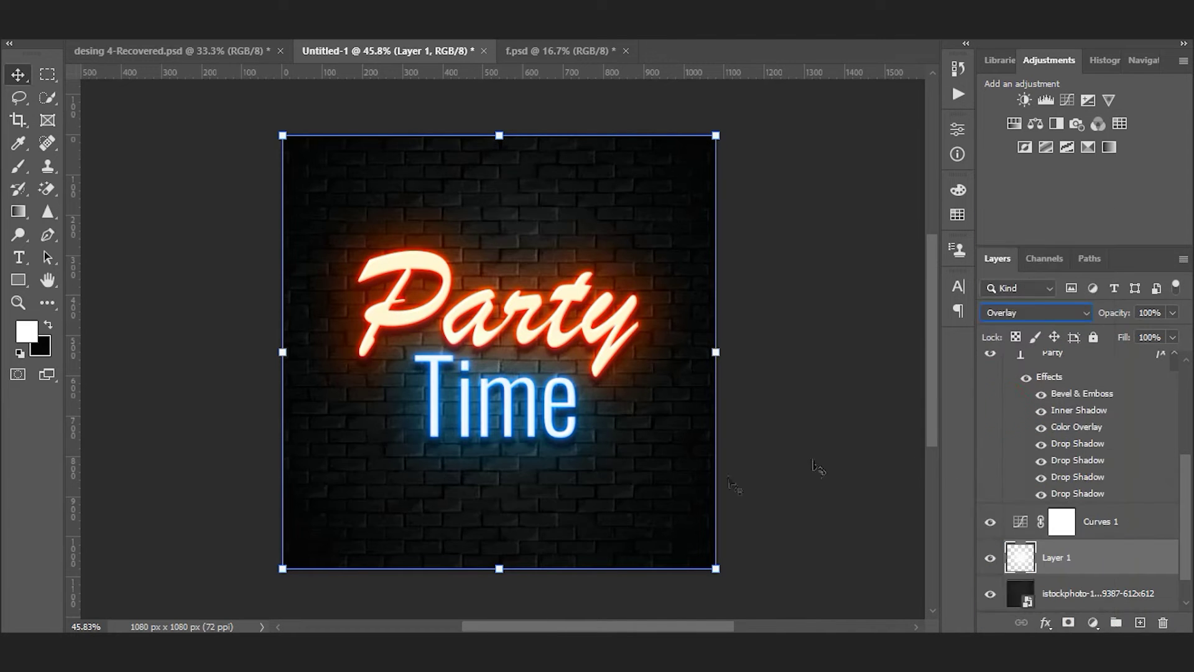
Scale the glow layer down around its centre and move it above the Curves 1 layer.
{"action": "left_click_drag", "start_coordinate": [497, 569], "coordinate": [498, 519]}
{"action": "key", "text": "Return"}
{"action": "key", "text": "ctrl+bracketright"}
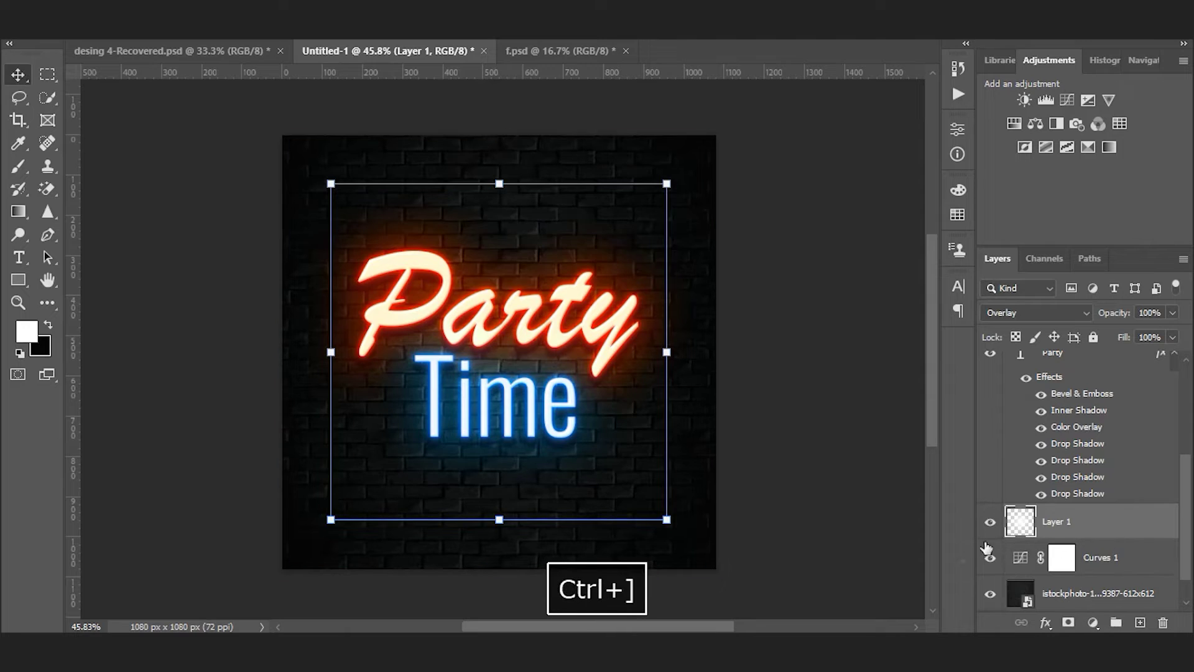
Lower the glow layer's opacity to 36%.
{"action": "left_click", "coordinate": [1172, 314]}
{"action": "left_click", "coordinate": [864, 439]}
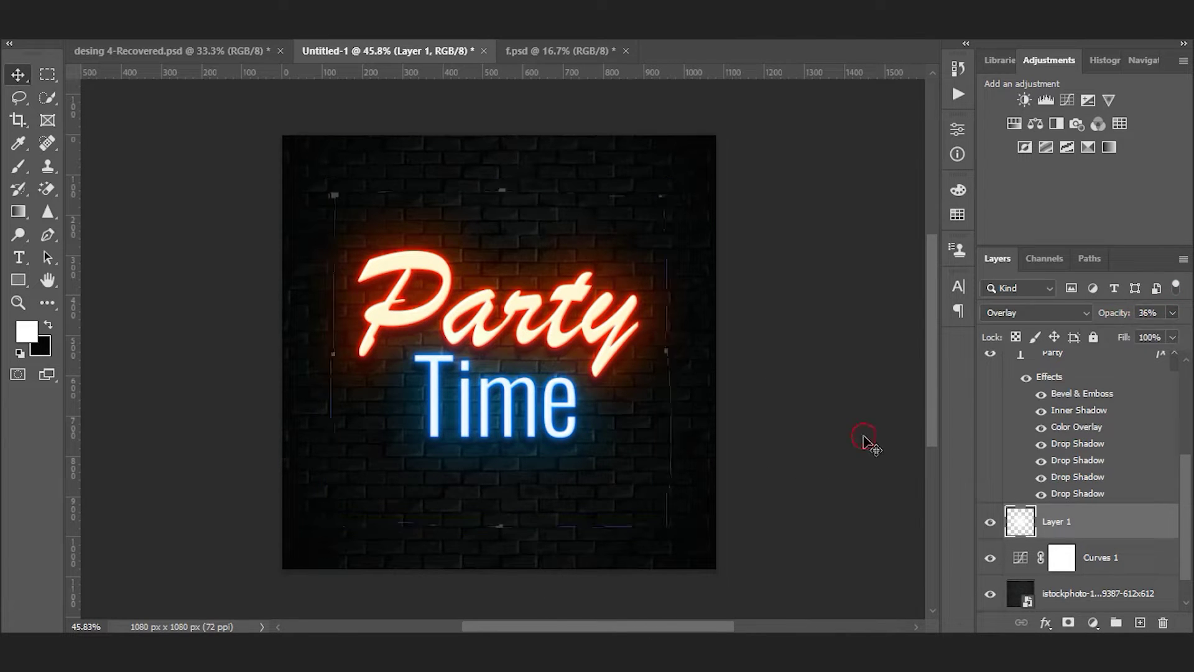
{"action": "left_click", "coordinate": [708, 497]}
Add a Levels adjustment above Curves 1 with the input black point at 2 and white point at 249.
{"action": "left_click", "coordinate": [990, 560]}
{"action": "left_click", "coordinate": [990, 560]}
{"action": "left_click", "coordinate": [1059, 560]}
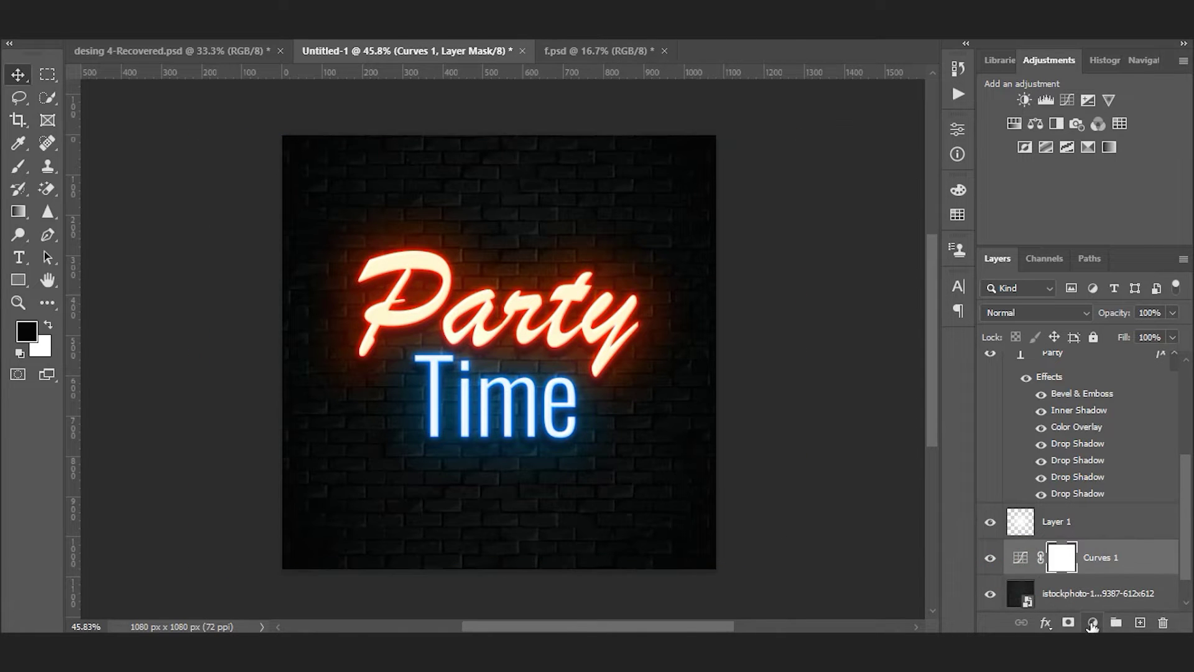
{"action": "left_click", "coordinate": [1093, 623]}
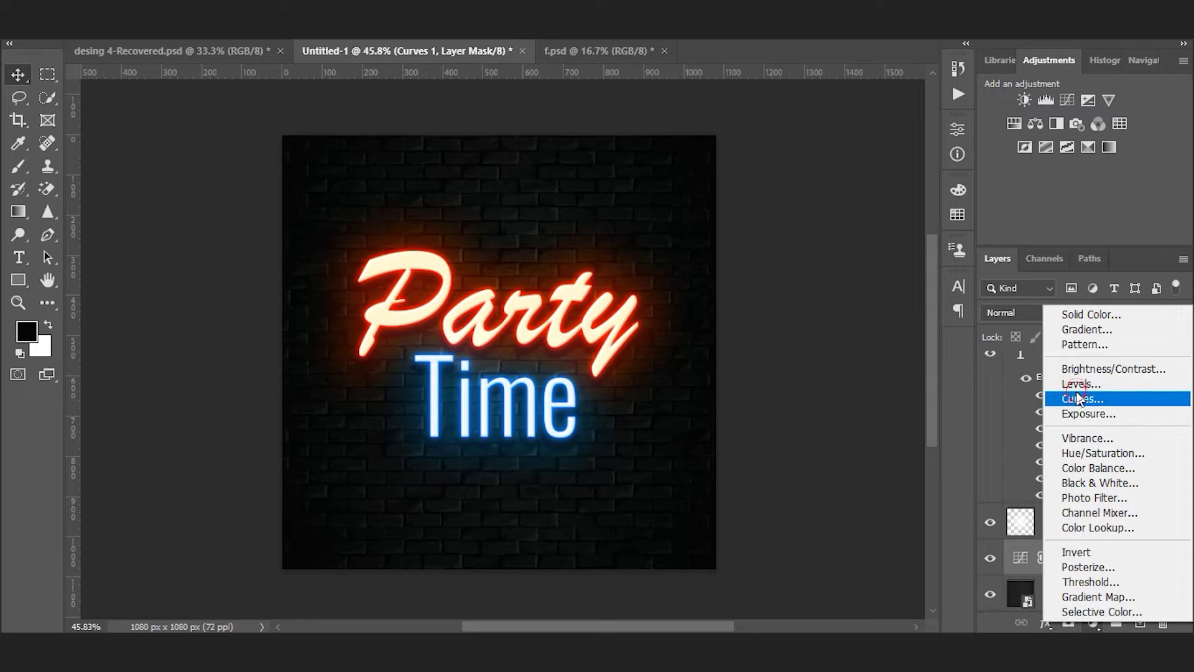
{"action": "left_click", "coordinate": [1080, 383]}
{"action": "left_click_drag", "start_coordinate": [777, 309], "coordinate": [775, 306]}
{"action": "left_click_drag", "start_coordinate": [912, 307], "coordinate": [913, 307]}
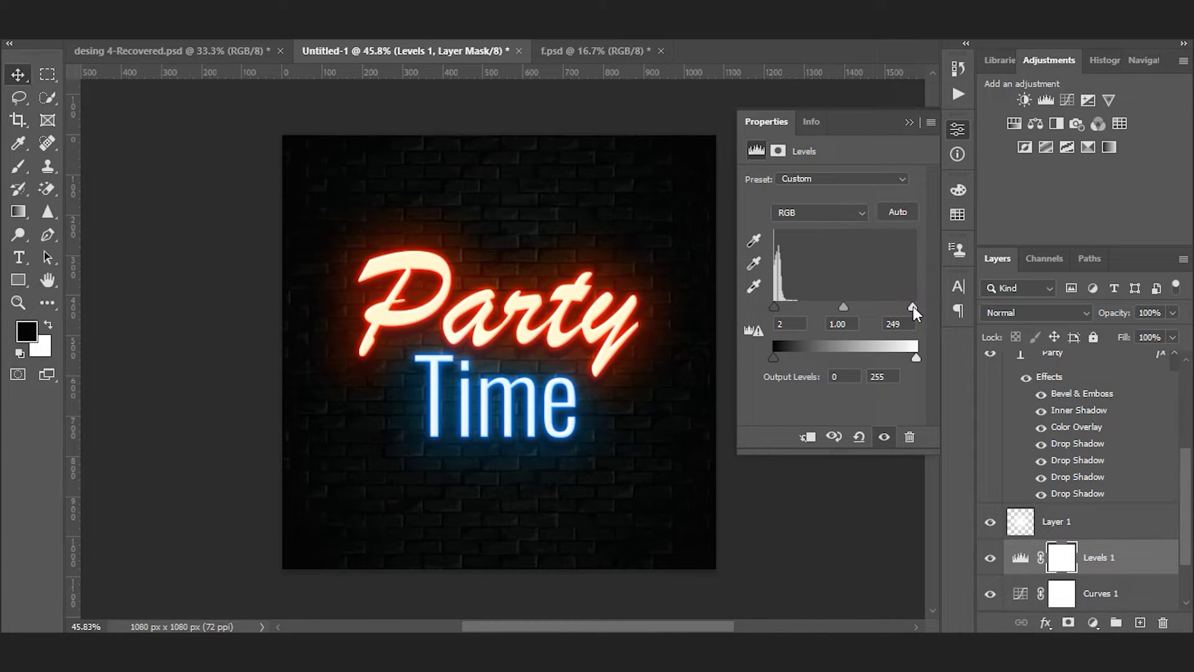
{"action": "left_click", "coordinate": [908, 122]}
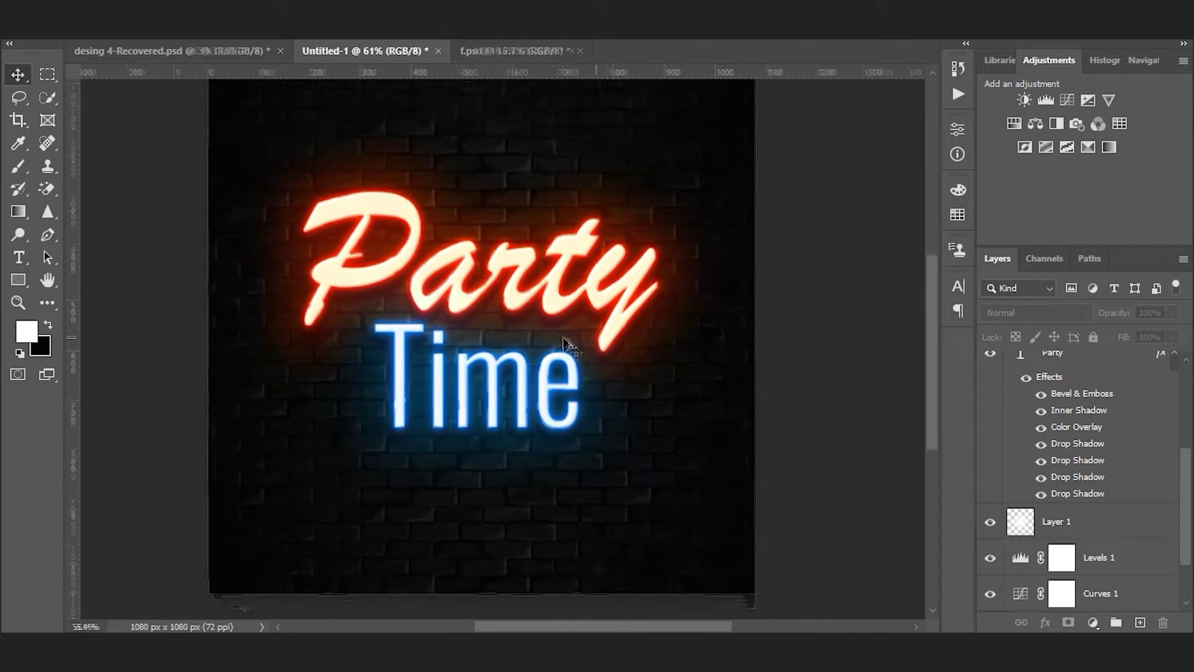
{"action": "scroll", "coordinate": [563, 338], "scroll_direction": "down", "scroll_amount": 1}
{"action": "mouse_move", "coordinate": [826, 399]}
{"action": "left_mouse_down"}
{"action": "mouse_move", "coordinate": [827, 357]}
{"action": "mouse_move", "coordinate": [832, 387]}
{"action": "left_mouse_up"}
{"action": "scroll", "coordinate": [698, 395], "scroll_direction": "down", "scroll_amount": 1}
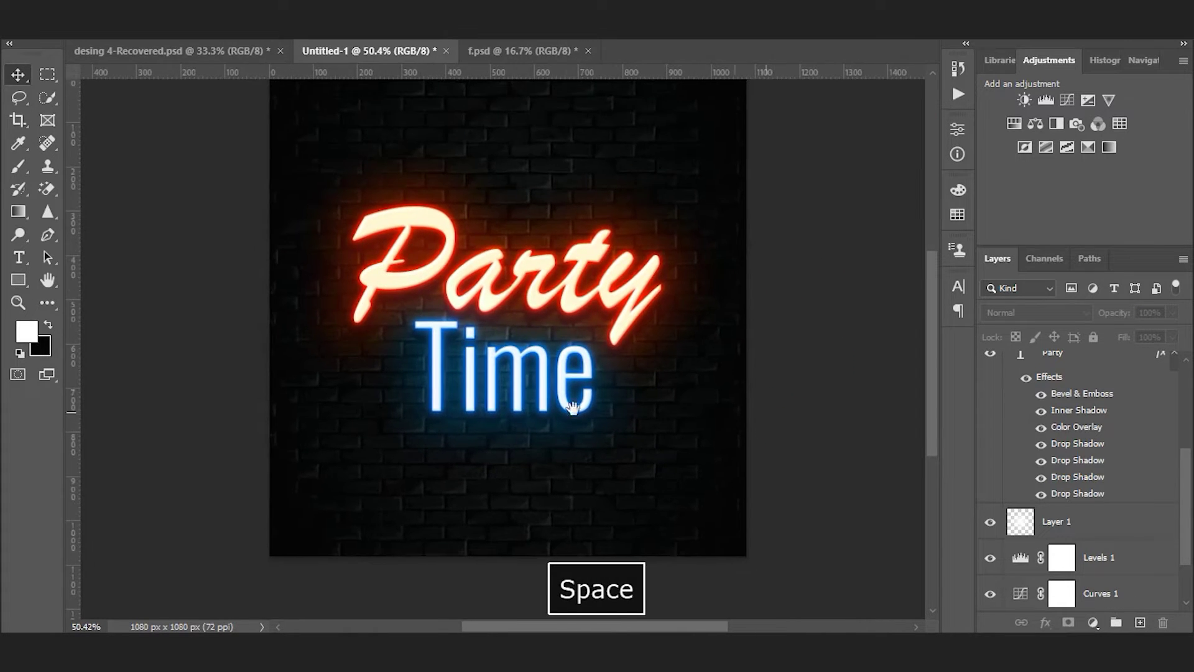
{"action": "left_click", "coordinate": [295, 1]}
{"action": "left_click", "coordinate": [295, 2]}
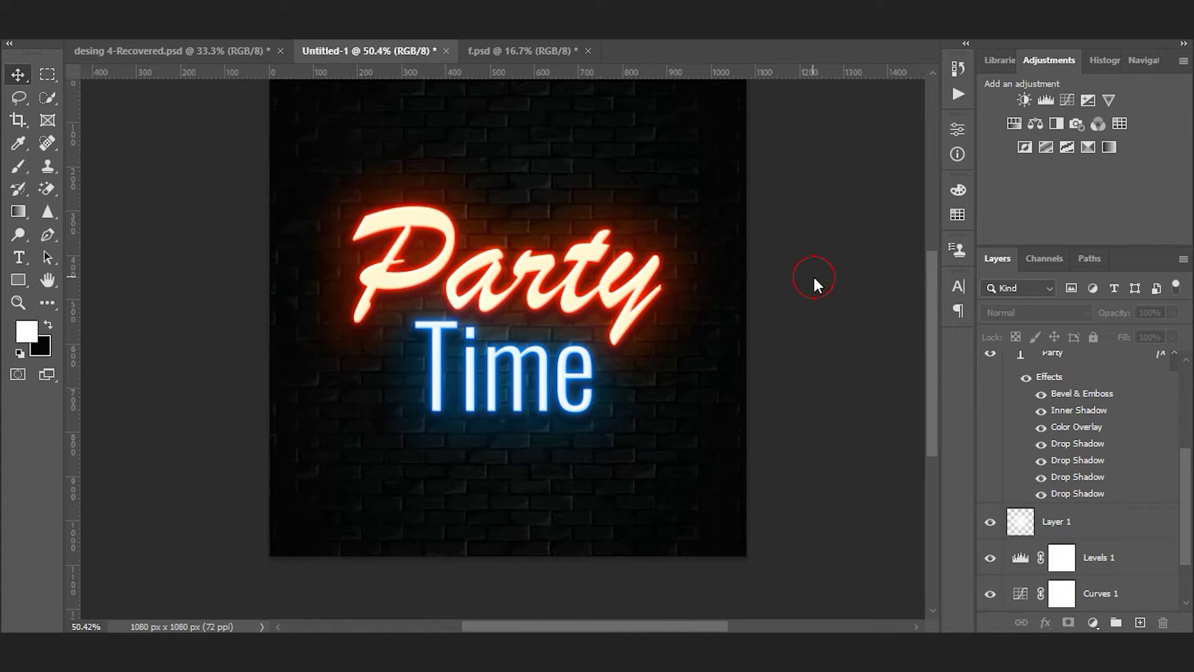
Show the video timeline and reduce its height so that more of the design fits above it.
{"action": "left_click", "coordinate": [426, 2]}
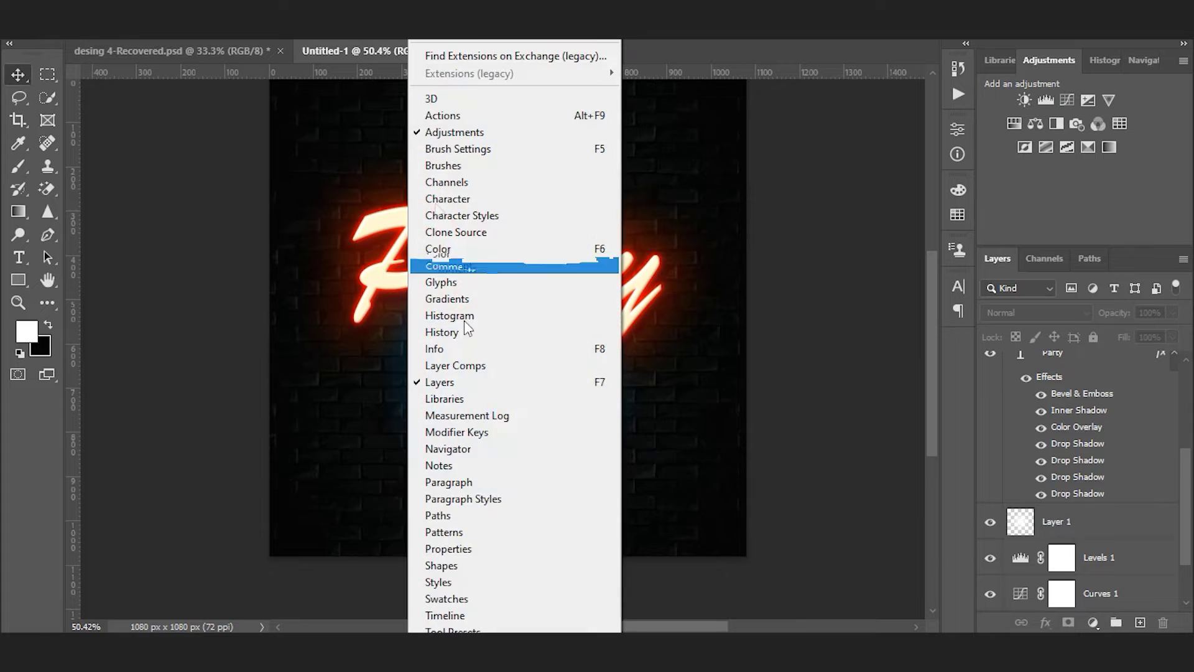
{"action": "left_click", "coordinate": [458, 616]}
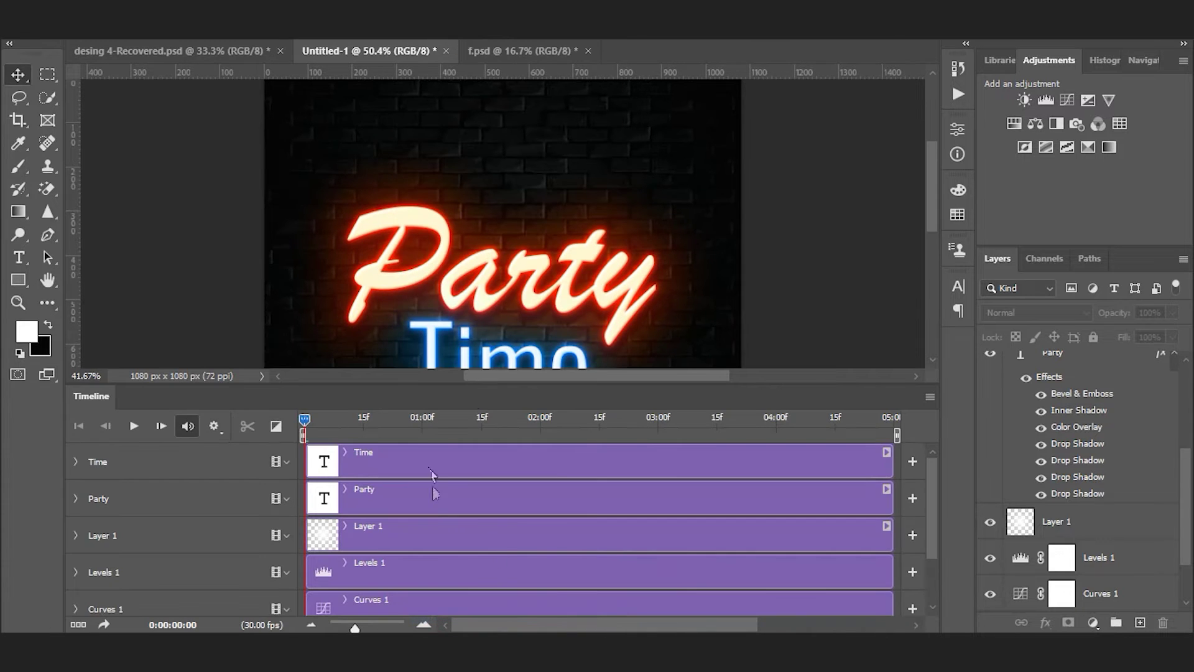
{"action": "scroll", "coordinate": [476, 266], "scroll_direction": "down", "scroll_amount": 2}
{"action": "key", "text": "space"}
{"action": "left_click_drag", "start_coordinate": [633, 276], "coordinate": [633, 225]}
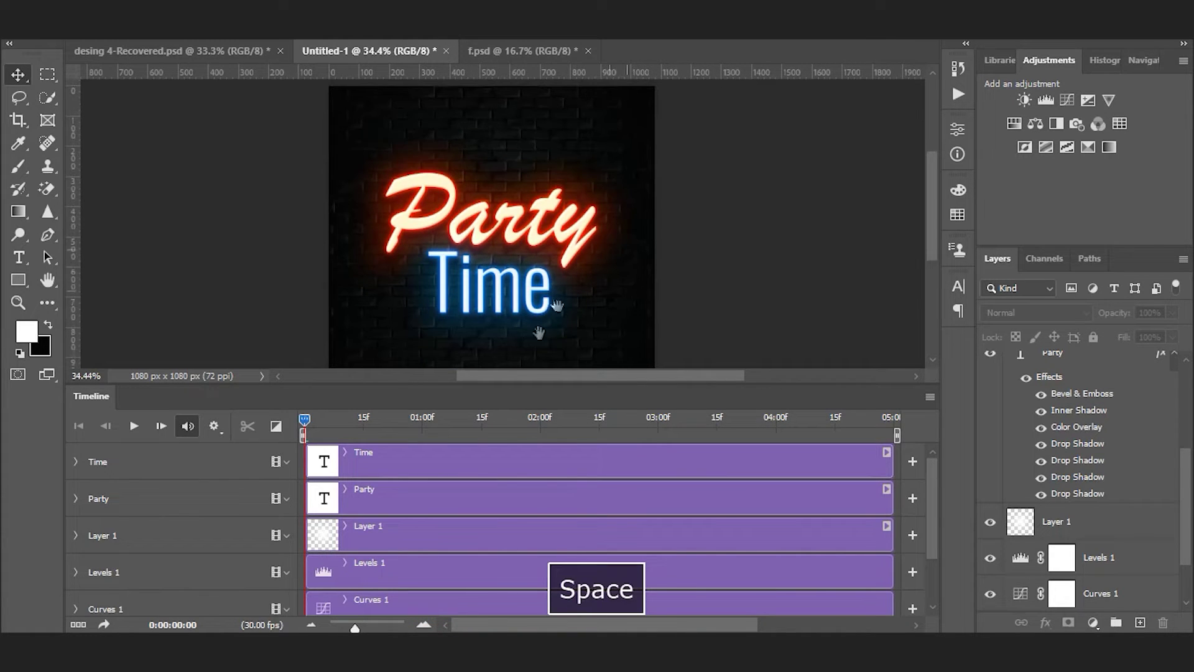
{"action": "left_click_drag", "start_coordinate": [535, 386], "coordinate": [534, 411]}
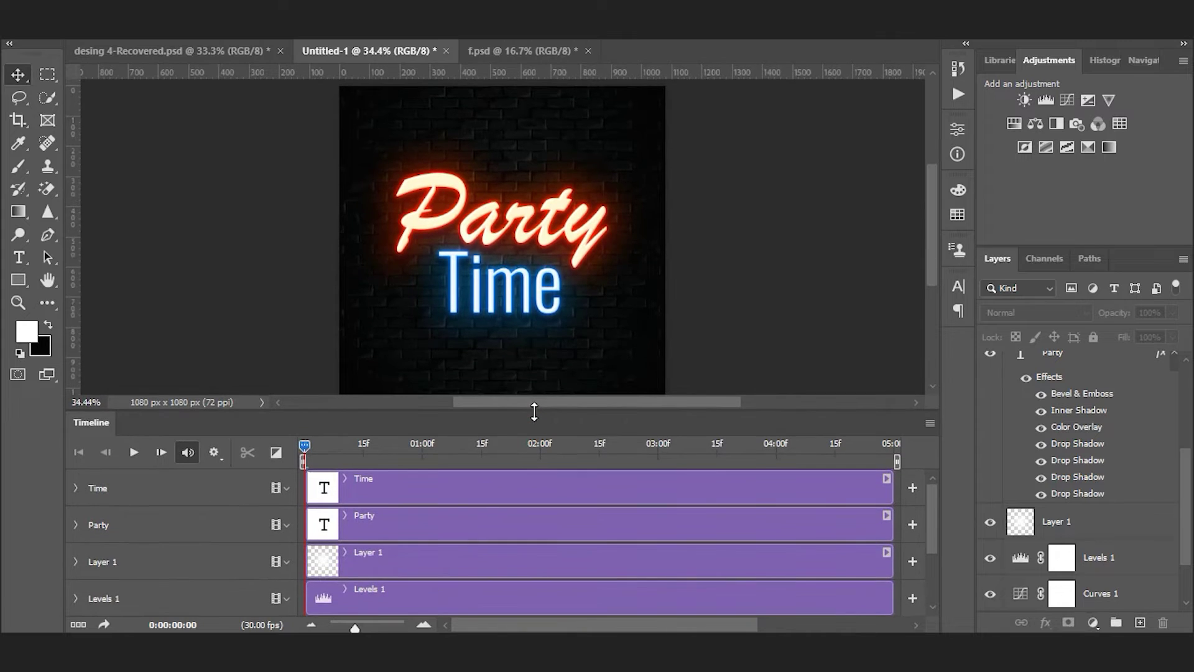
Expand the Party track and enable Style keyframing with a keyframe at the start of the timeline.
{"action": "left_click", "coordinate": [504, 224]}
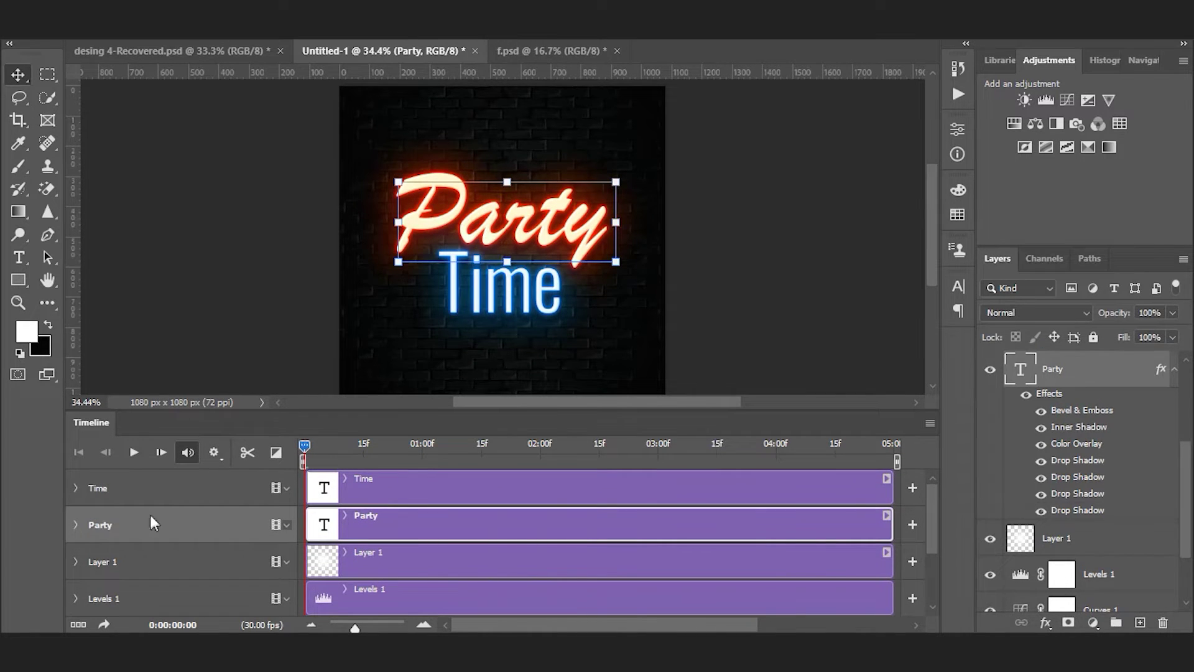
{"action": "left_click", "coordinate": [76, 525]}
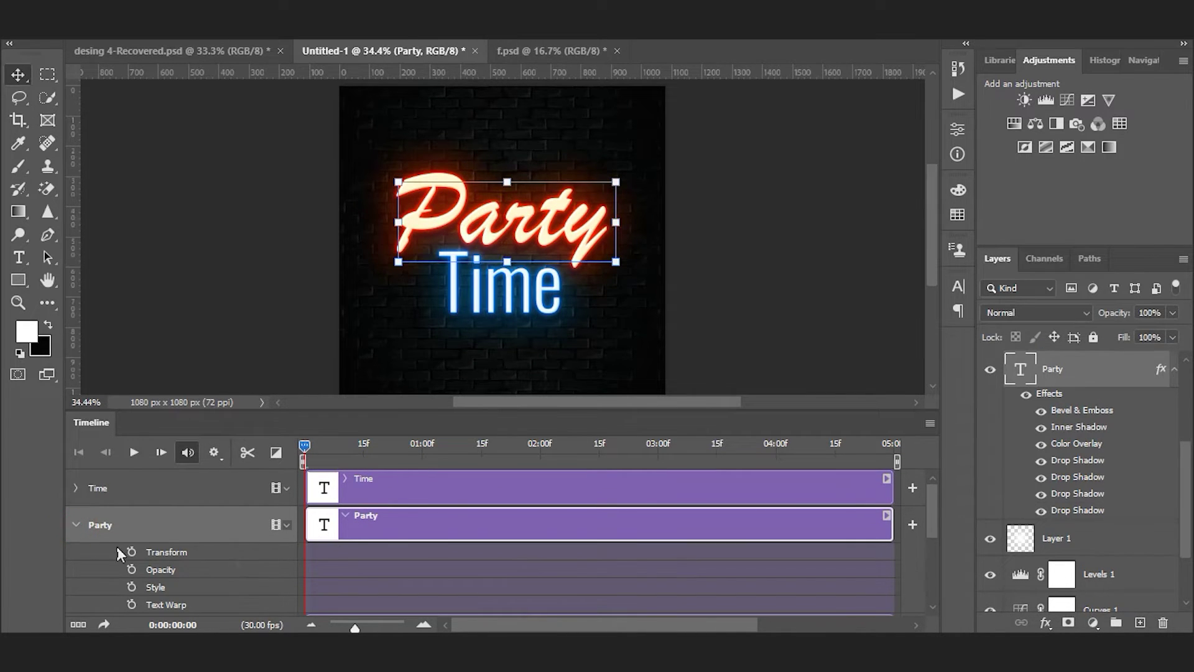
{"action": "left_click", "coordinate": [132, 587]}
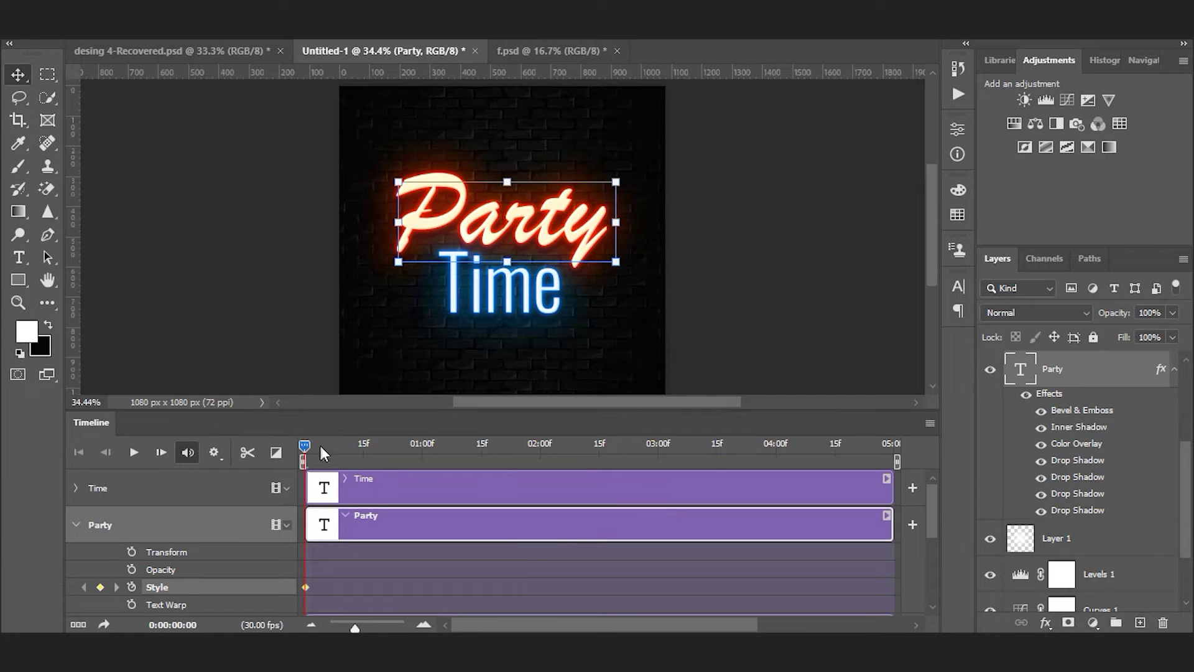
Add Style keyframes to the Party track that hide its effects at 1 second and show them again at 2 seconds.
{"action": "left_click_drag", "start_coordinate": [304, 444], "coordinate": [423, 453]}
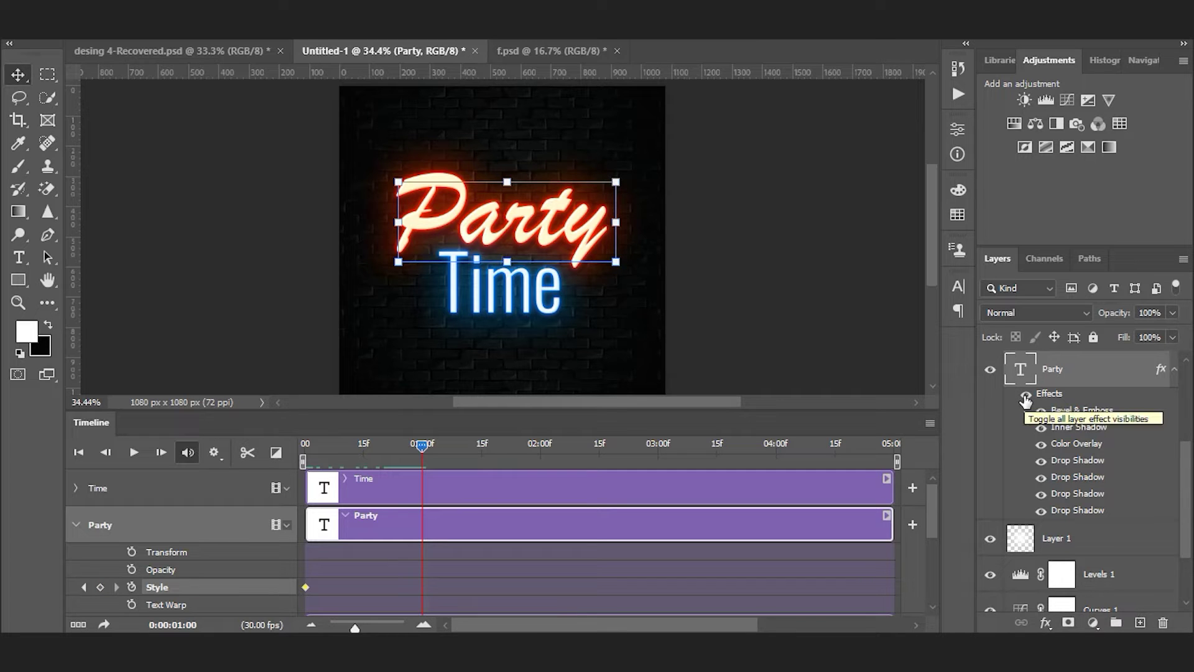
{"action": "left_click", "coordinate": [1025, 396]}
{"action": "left_click_drag", "start_coordinate": [420, 454], "coordinate": [439, 446]}
{"action": "left_click_drag", "start_coordinate": [538, 458], "coordinate": [541, 450]}
{"action": "left_click", "coordinate": [1026, 394]}
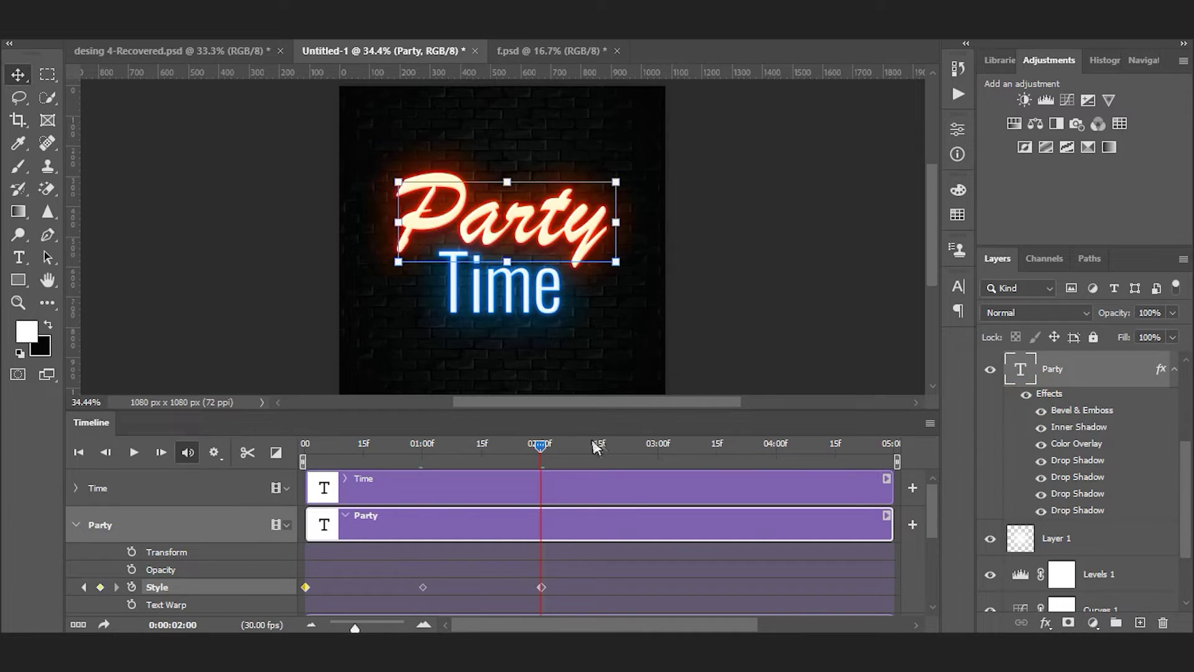
Add Style keyframes to the Party track that hide its effects at 3 seconds and restore them at 4 seconds.
{"action": "left_click_drag", "start_coordinate": [642, 446], "coordinate": [776, 444]}
{"action": "left_click", "coordinate": [1026, 394]}
{"action": "left_click", "coordinate": [1026, 394]}
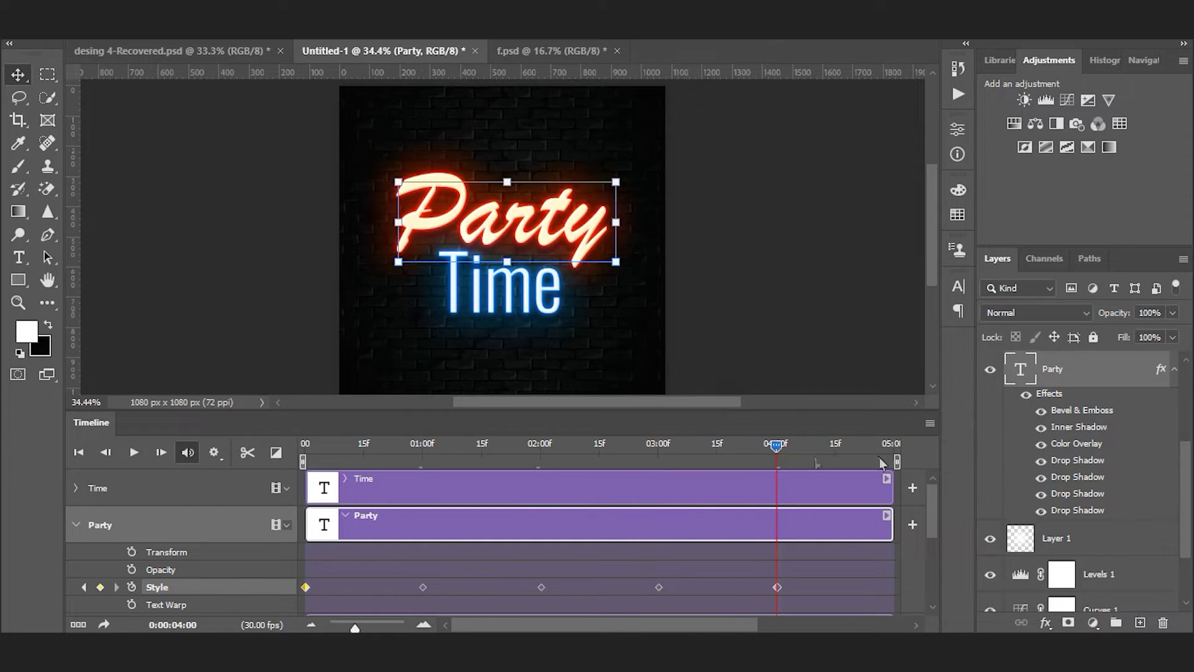
Add a Style keyframe to the Party track that hides its effects at 0:00:04:29, and preview the animation.
{"action": "left_click_drag", "start_coordinate": [777, 444], "coordinate": [896, 446]}
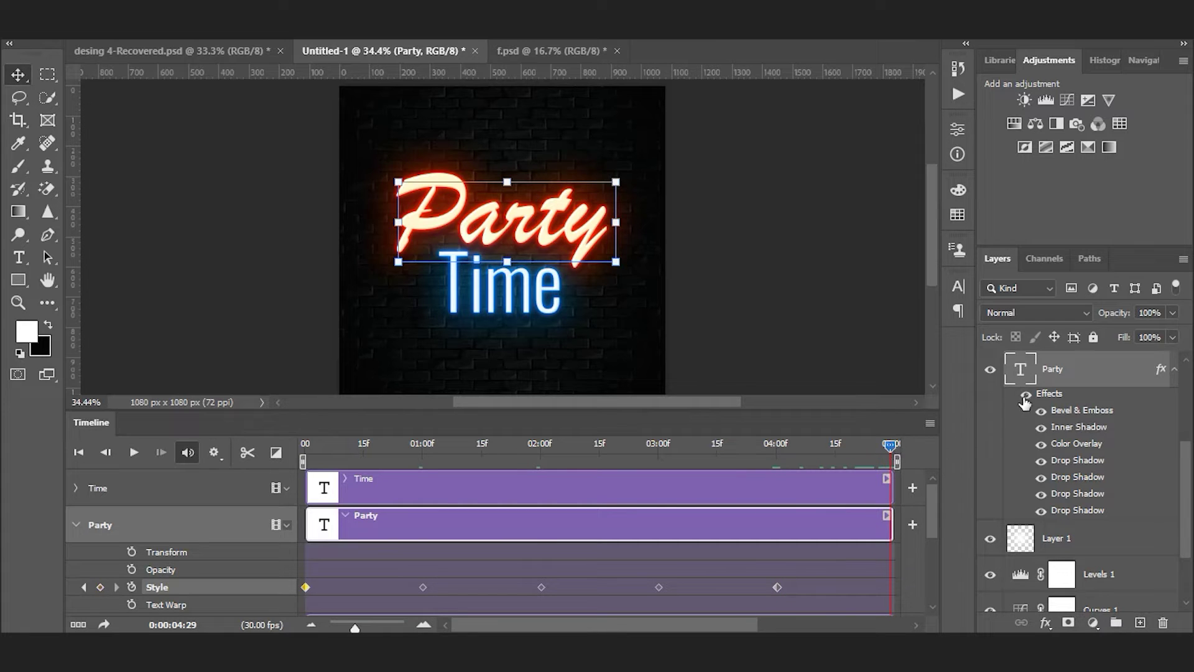
{"action": "key", "text": "space"}
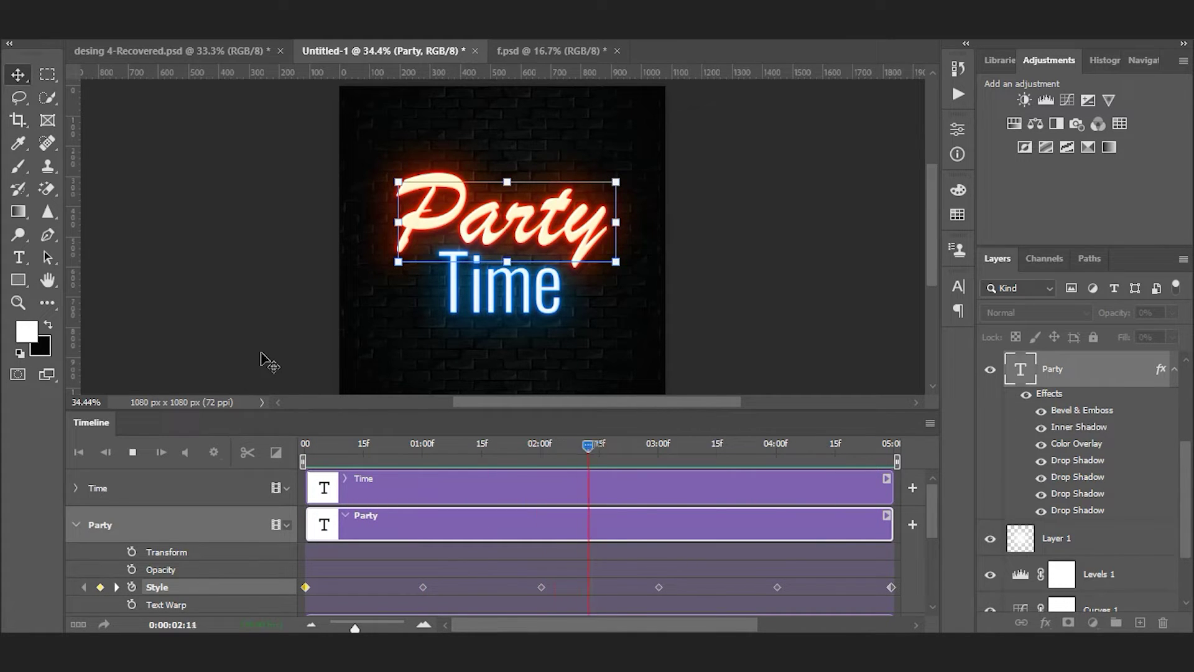
{"action": "key", "text": "space"}
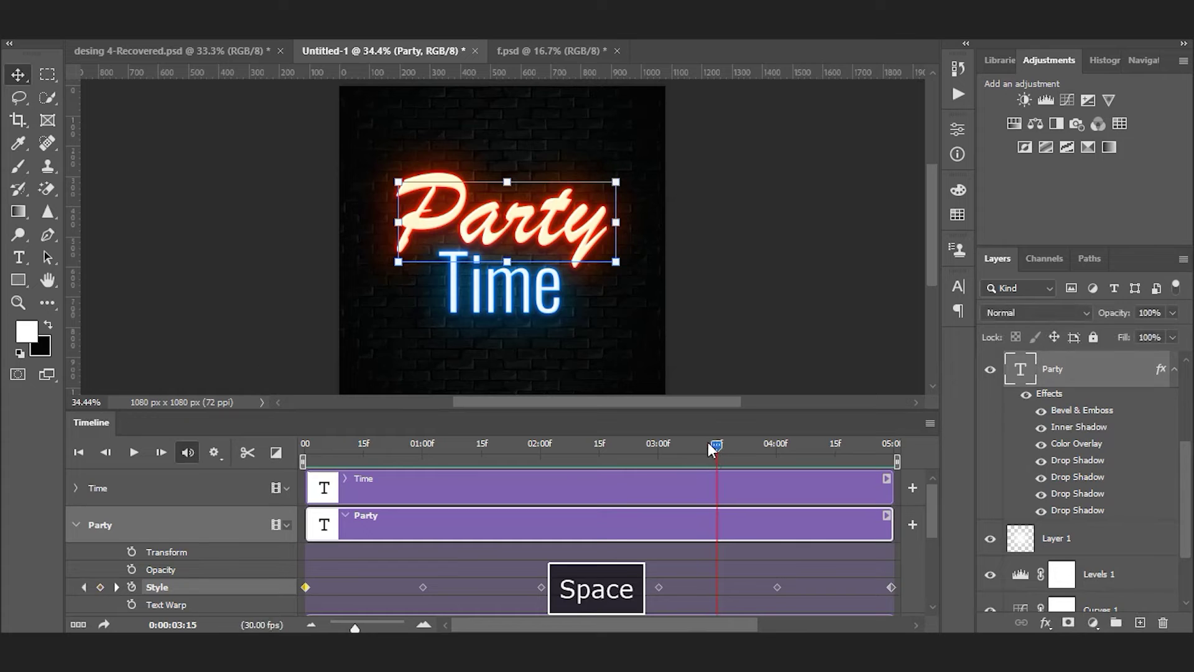
Scrub to the 1-second and 2-second marks and step through the Party track's Style keyframes to check the effects at each.
{"action": "left_click_drag", "start_coordinate": [714, 445], "coordinate": [422, 470]}
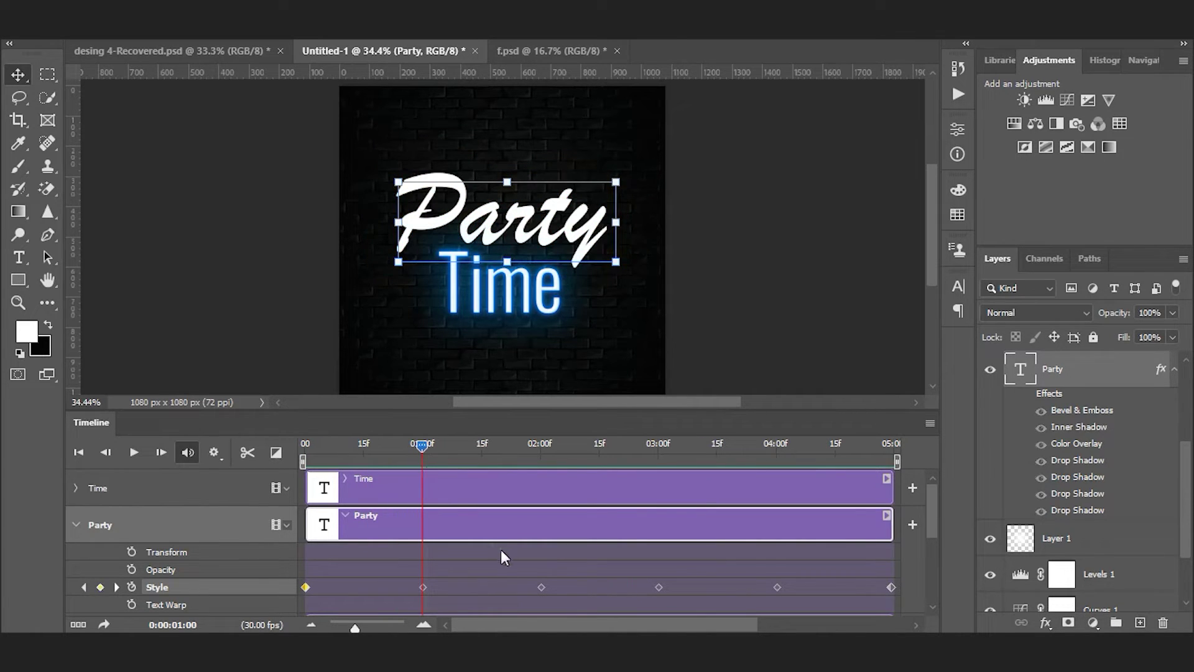
{"action": "left_click_drag", "start_coordinate": [423, 445], "coordinate": [436, 452]}
{"action": "mouse_move", "coordinate": [526, 460]}
{"action": "left_mouse_down"}
{"action": "mouse_move", "coordinate": [597, 465]}
{"action": "mouse_move", "coordinate": [541, 465]}
{"action": "left_mouse_up"}
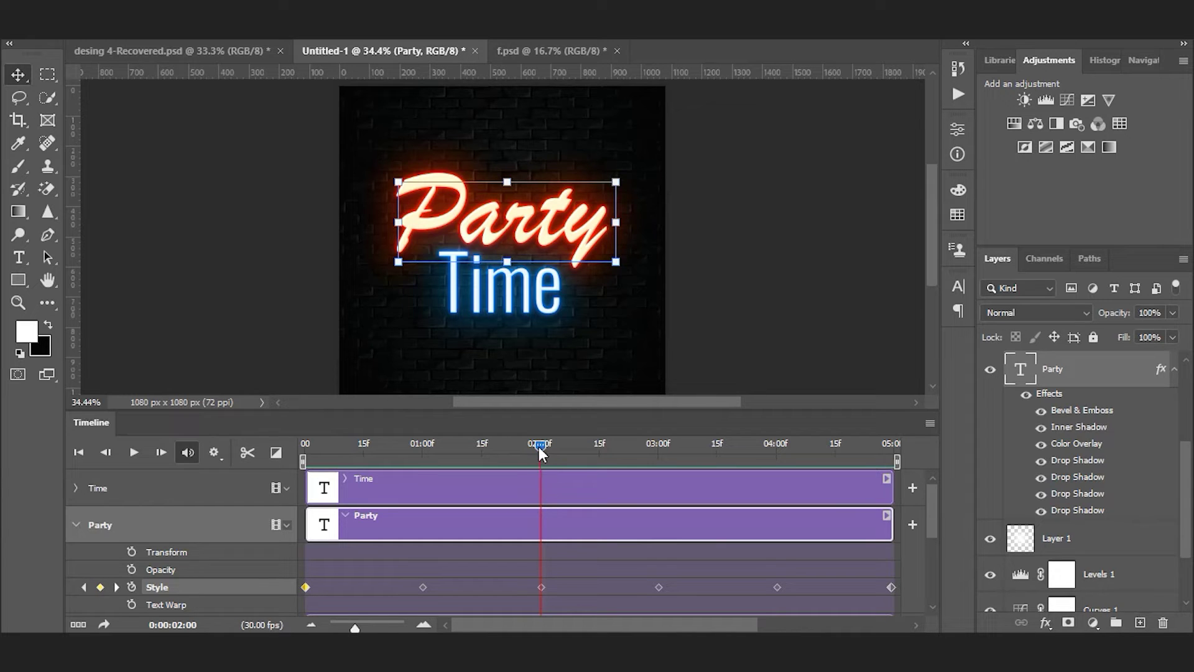
{"action": "left_click_drag", "start_coordinate": [542, 450], "coordinate": [542, 478]}
{"action": "left_click", "coordinate": [84, 587]}
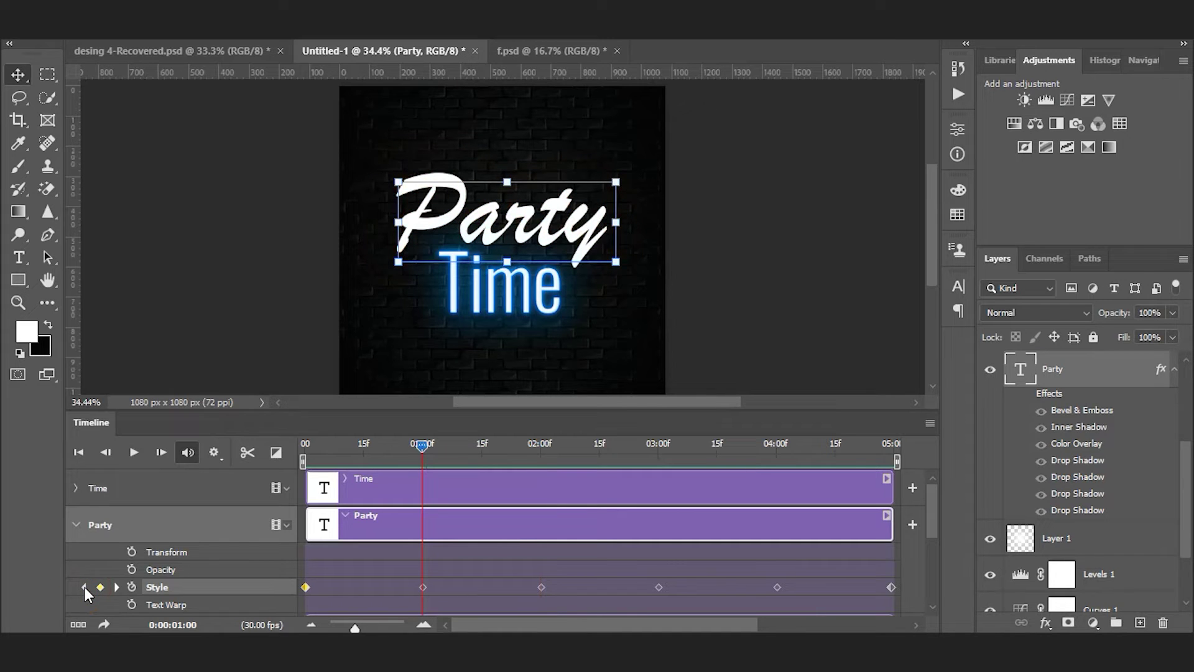
{"action": "left_click", "coordinate": [116, 587]}
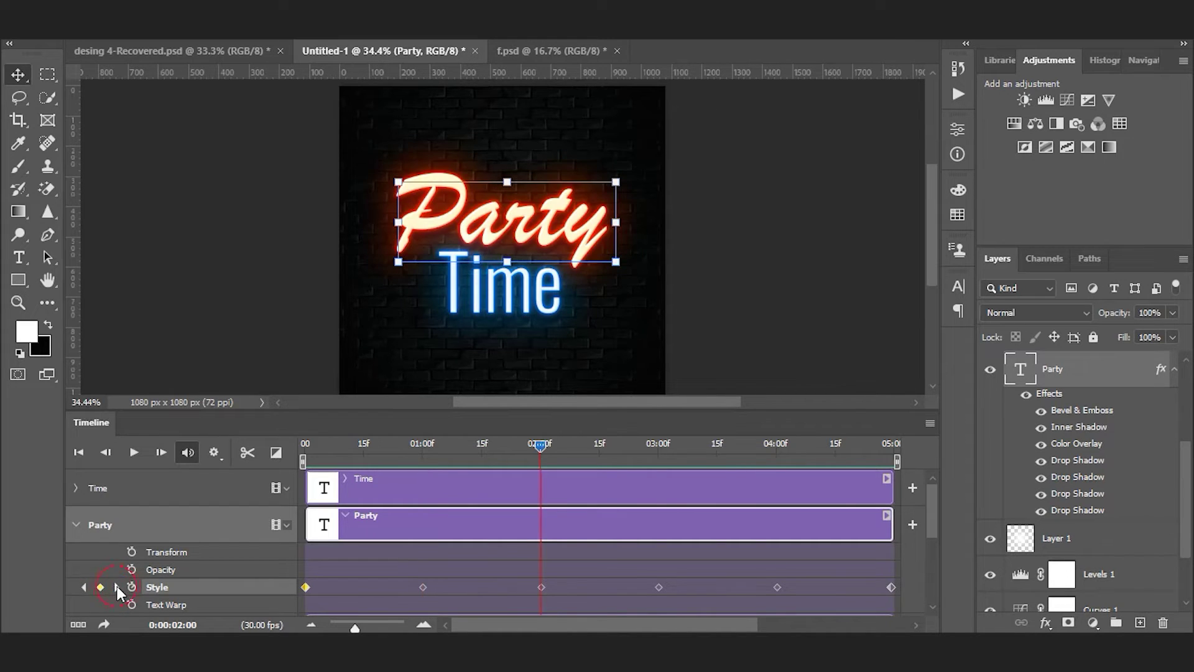
{"action": "left_click", "coordinate": [117, 586]}
{"action": "left_click", "coordinate": [117, 586]}
{"action": "left_click", "coordinate": [117, 586]}
Extend the Party clip to 6 seconds and add a Style keyframe that shows its effects again at its end.
{"action": "left_click_drag", "start_coordinate": [668, 624], "coordinate": [752, 625]}
{"action": "left_click_drag", "start_coordinate": [722, 515], "coordinate": [846, 527]}
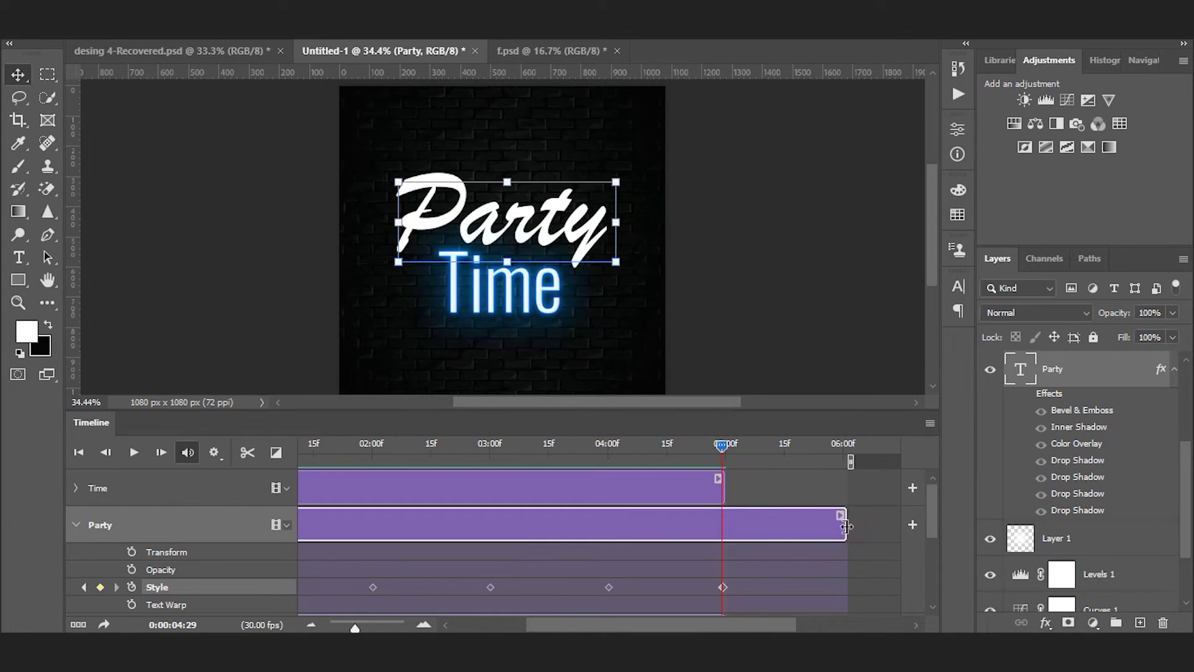
{"action": "left_click_drag", "start_coordinate": [723, 445], "coordinate": [839, 454]}
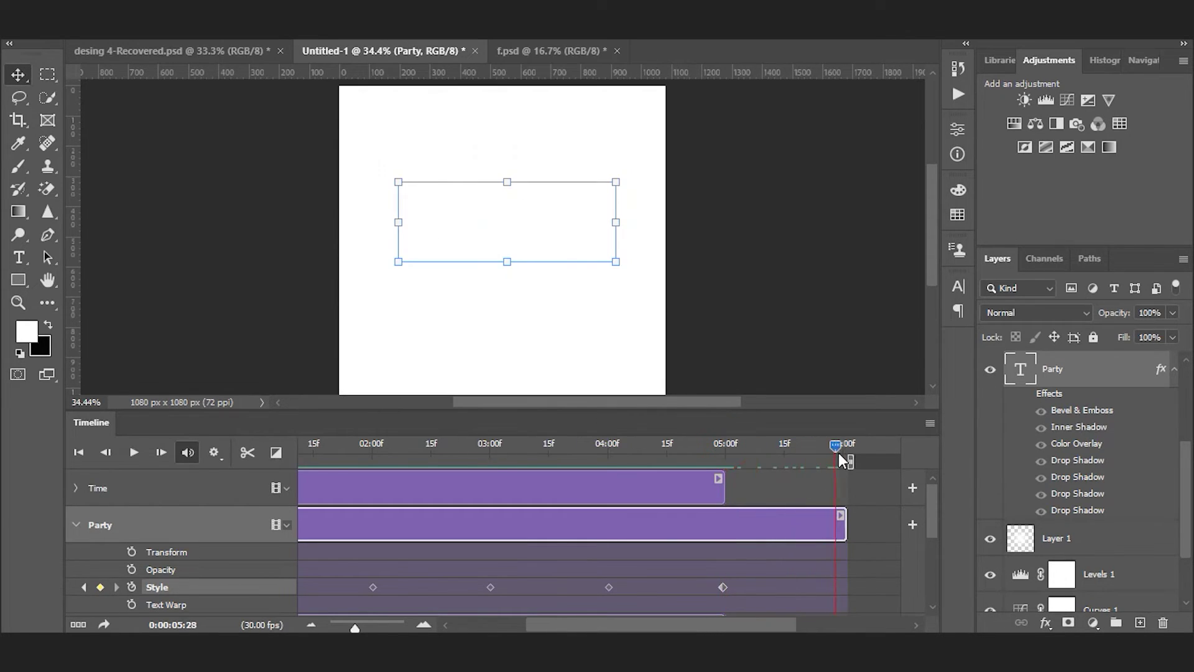
{"action": "left_click", "coordinate": [1026, 393]}
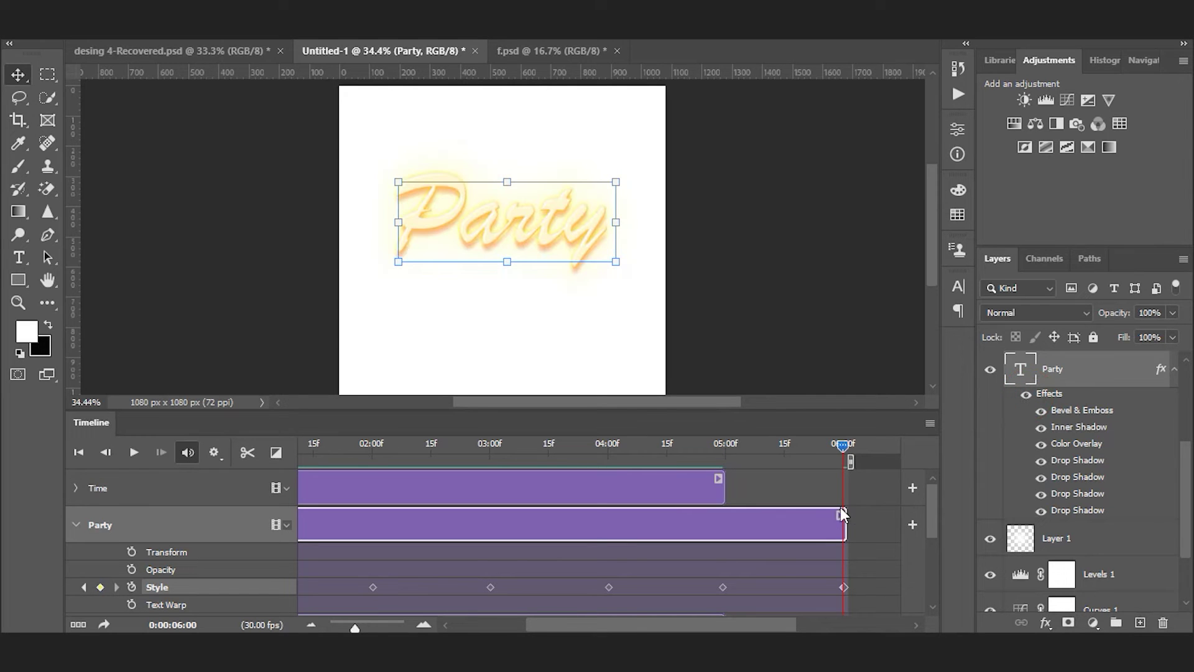
Extend the Time, Layer 1 and background image clips to 6 seconds and preview the animation.
{"action": "left_click_drag", "start_coordinate": [722, 490], "coordinate": [844, 491]}
{"action": "scroll", "coordinate": [736, 536], "scroll_direction": "down", "scroll_amount": 3}
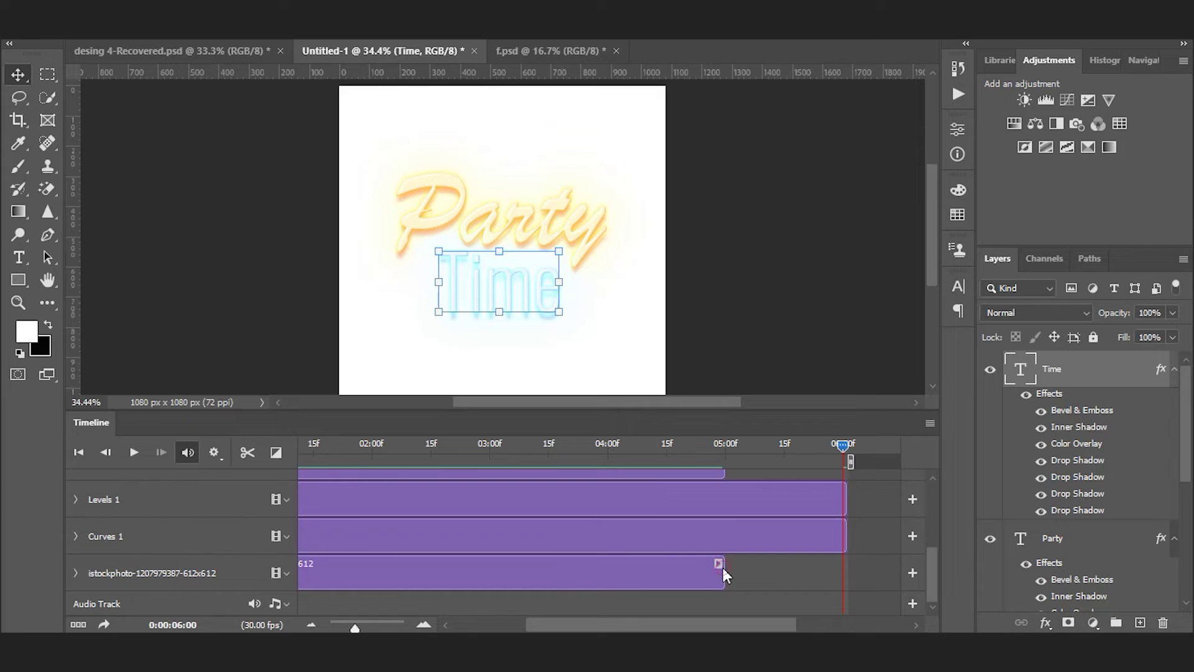
{"action": "left_click", "coordinate": [720, 565]}
{"action": "left_click_drag", "start_coordinate": [723, 572], "coordinate": [847, 571]}
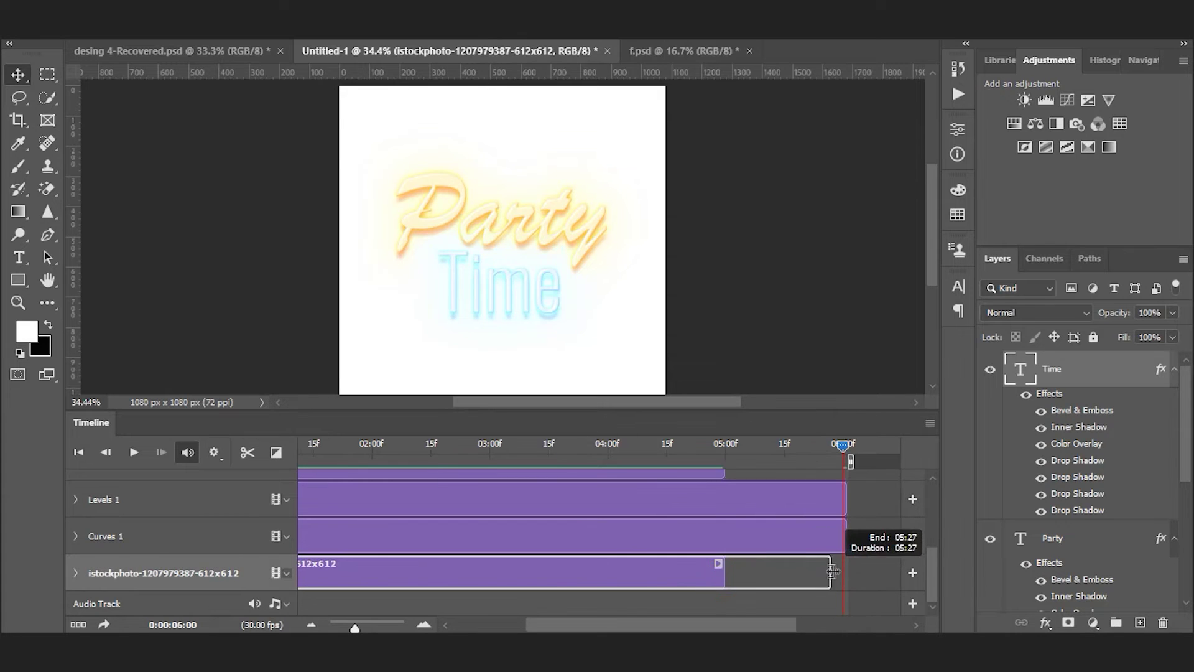
{"action": "scroll", "coordinate": [741, 523], "scroll_direction": "up", "scroll_amount": 1}
{"action": "left_click_drag", "start_coordinate": [722, 505], "coordinate": [847, 501]}
{"action": "key", "text": "space"}
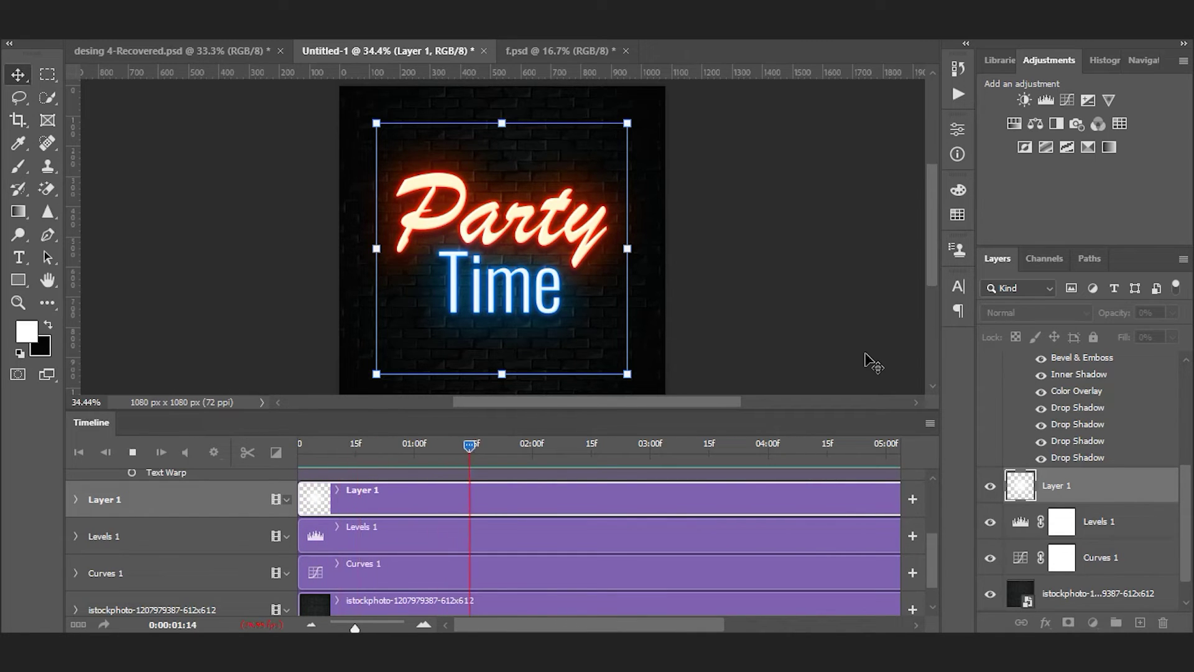
{"action": "key", "text": "space"}
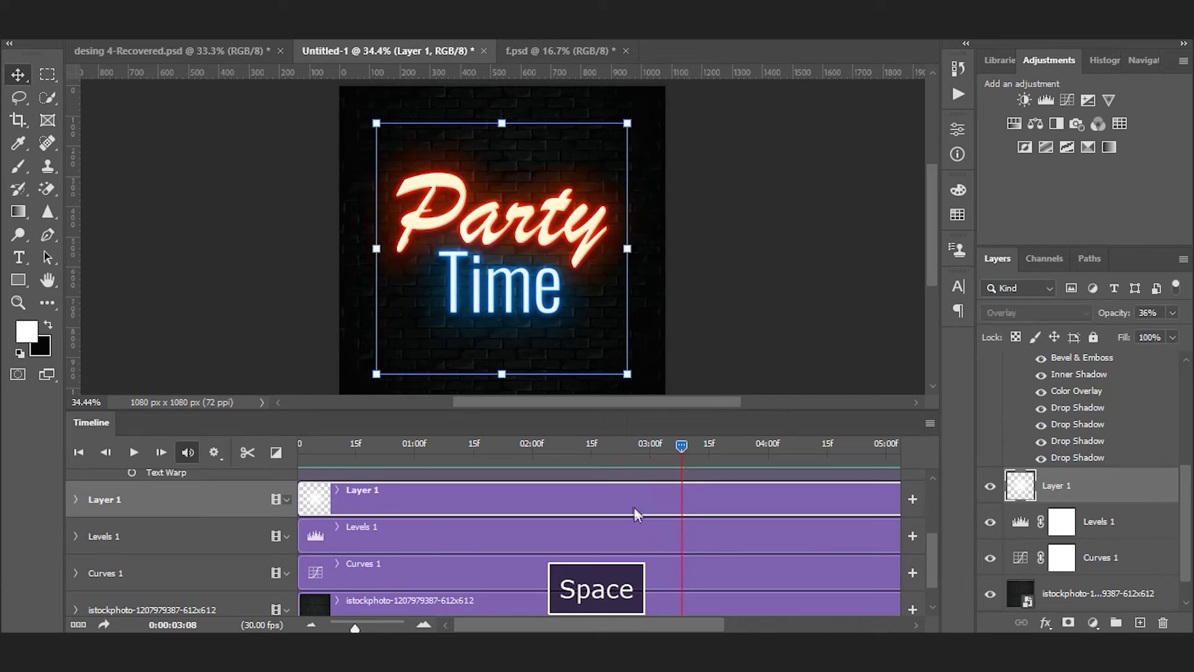
Expand the Time track and enable Style keyframing with a keyframe at the start of the timeline.
{"action": "left_click_drag", "start_coordinate": [668, 443], "coordinate": [289, 460]}
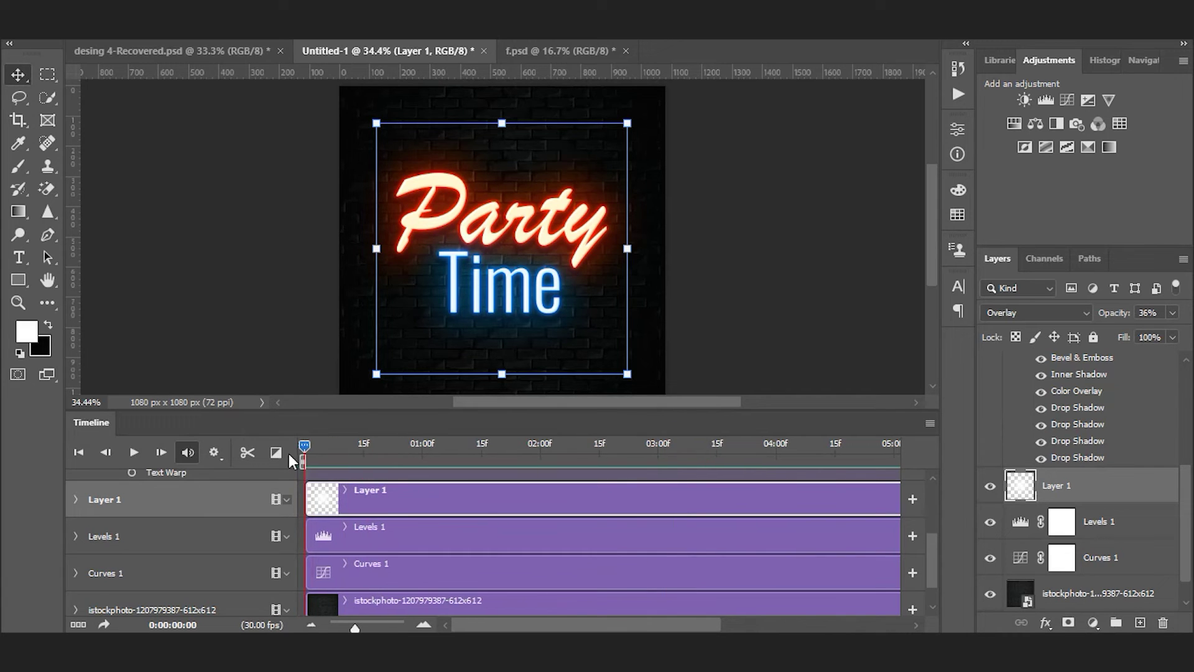
{"action": "left_click", "coordinate": [485, 300]}
{"action": "left_click", "coordinate": [90, 503]}
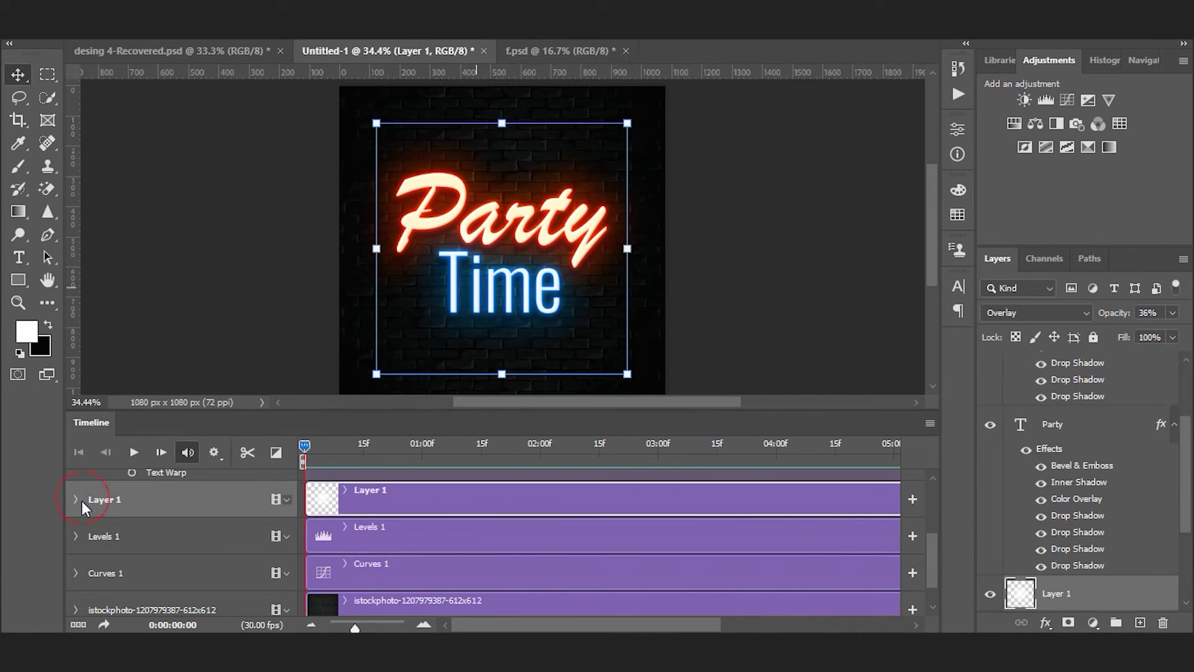
{"action": "left_click", "coordinate": [387, 537]}
{"action": "left_click", "coordinate": [491, 292]}
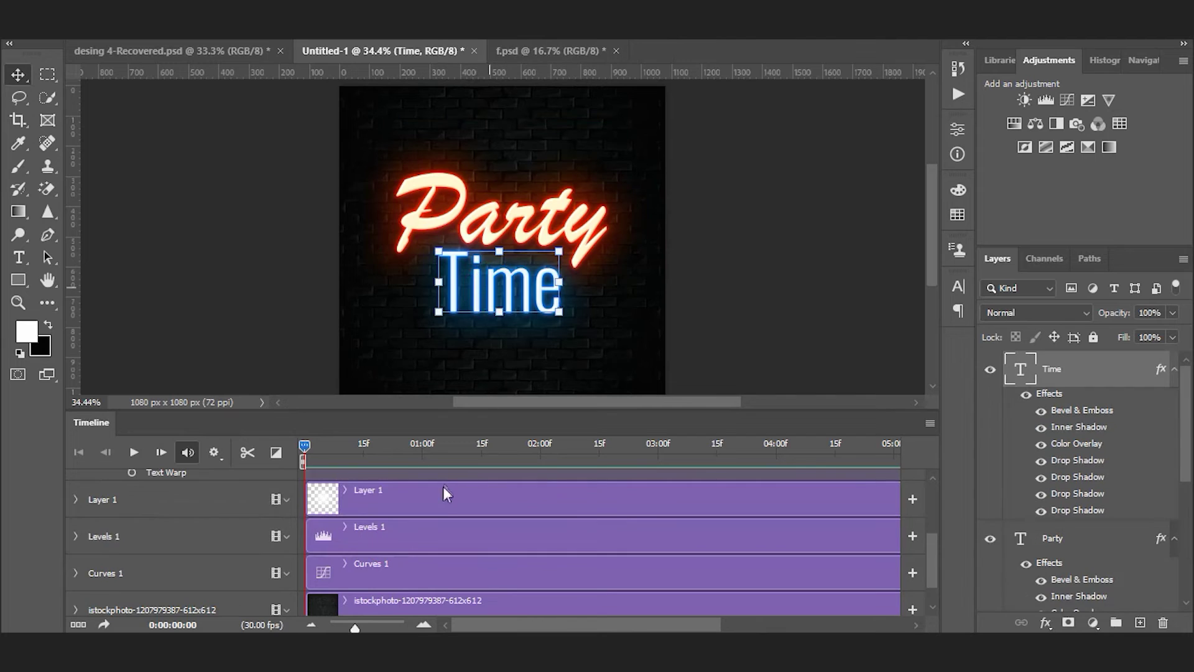
{"action": "scroll", "coordinate": [376, 520], "scroll_direction": "up", "scroll_amount": 5}
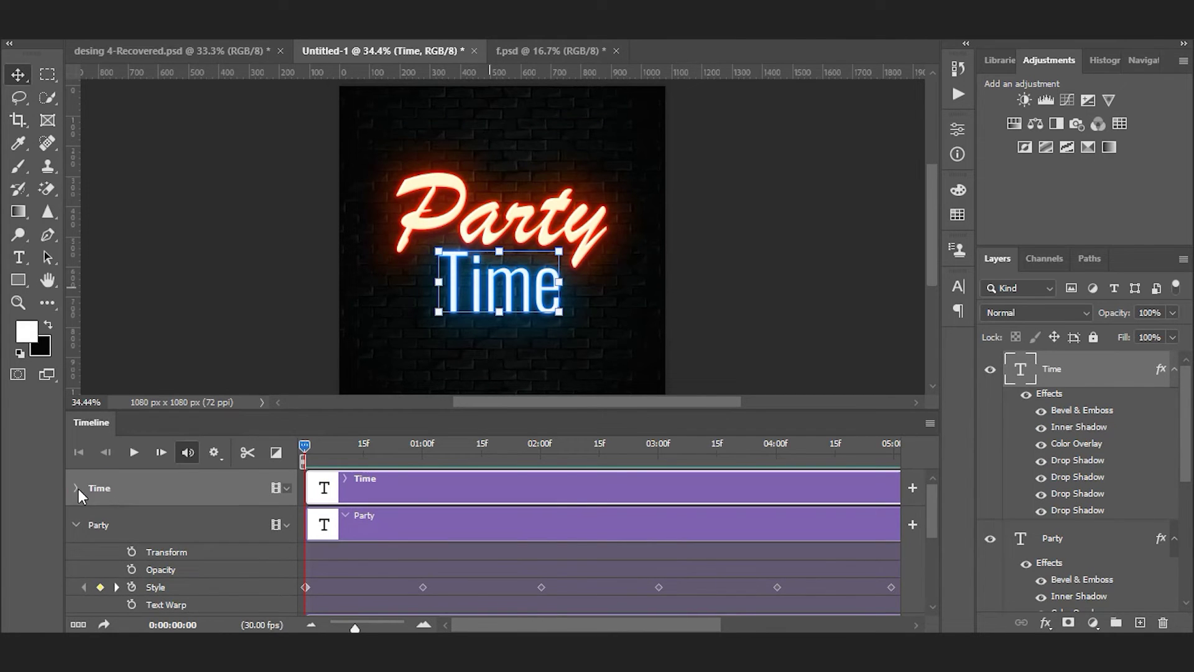
{"action": "left_click", "coordinate": [76, 488]}
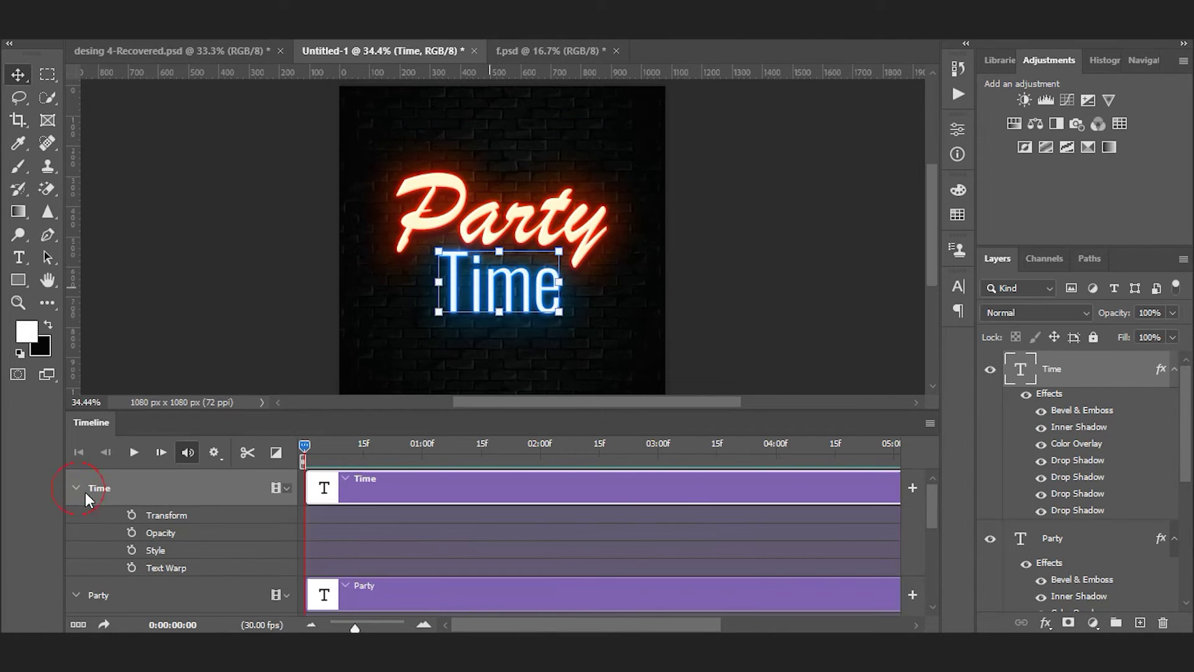
{"action": "left_click", "coordinate": [131, 550]}
Using the Party keyframe times, hide the Time layer's effects at 1 second and show them again at 2 seconds.
{"action": "scroll", "coordinate": [180, 579], "scroll_direction": "down", "scroll_amount": 2}
{"action": "scroll", "coordinate": [141, 567], "scroll_direction": "down", "scroll_amount": 1}
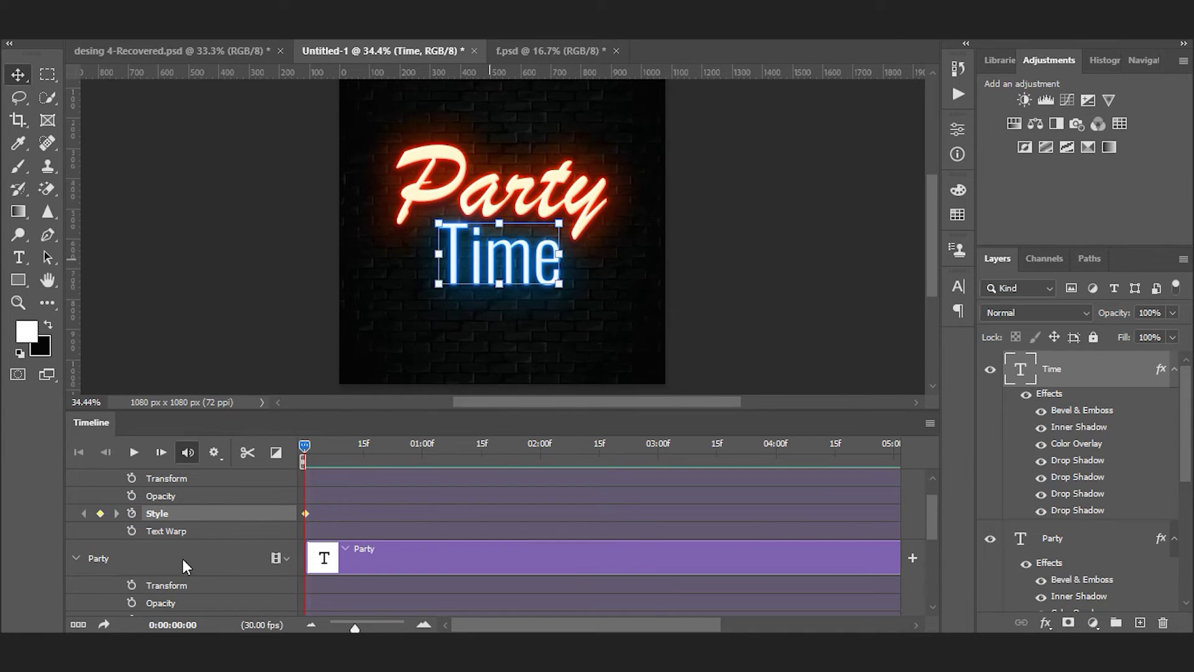
{"action": "scroll", "coordinate": [118, 570], "scroll_direction": "down", "scroll_amount": 2}
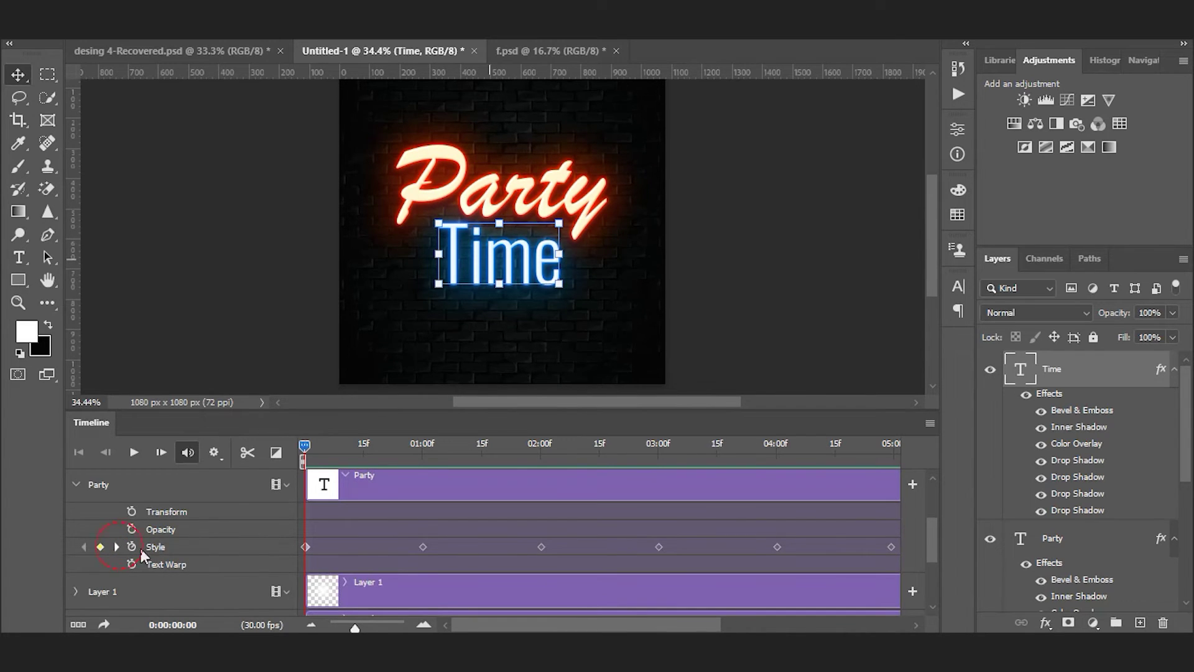
{"action": "left_click", "coordinate": [116, 547]}
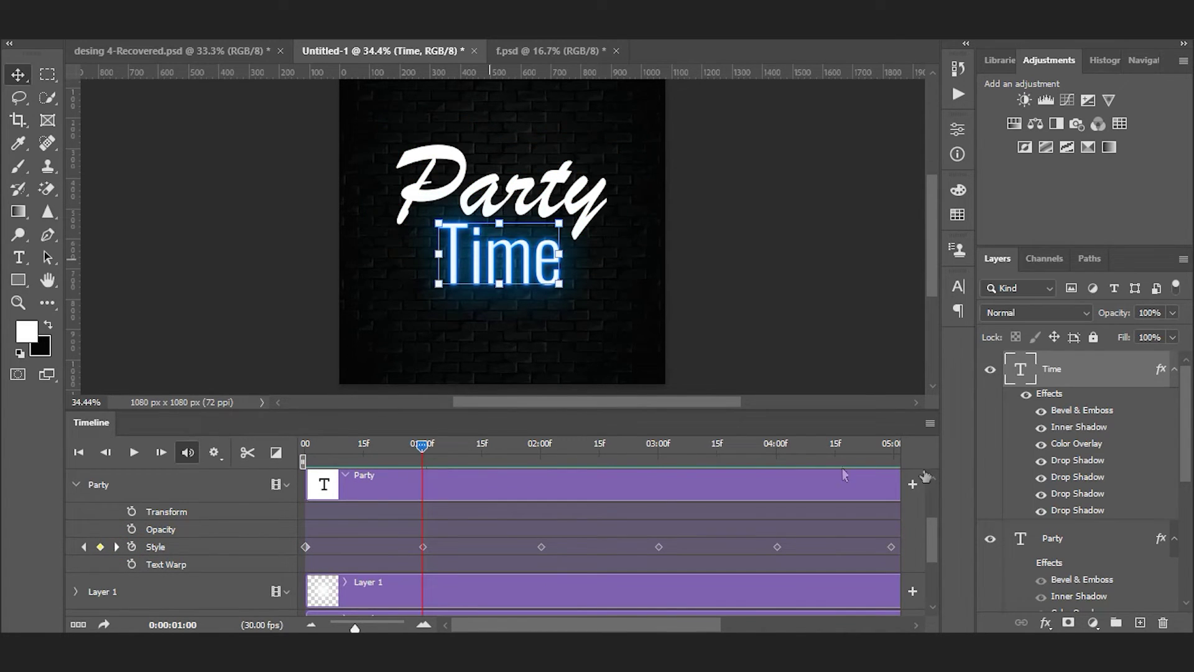
{"action": "left_click", "coordinate": [1025, 394]}
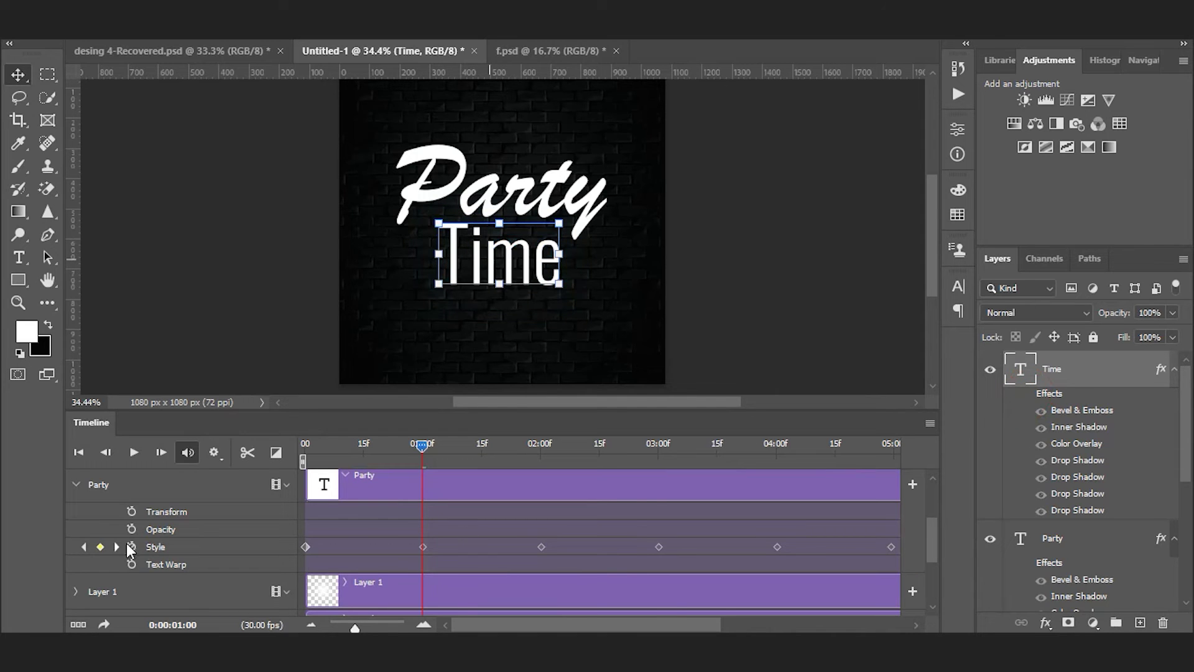
{"action": "left_click", "coordinate": [116, 547]}
{"action": "left_click", "coordinate": [1026, 395]}
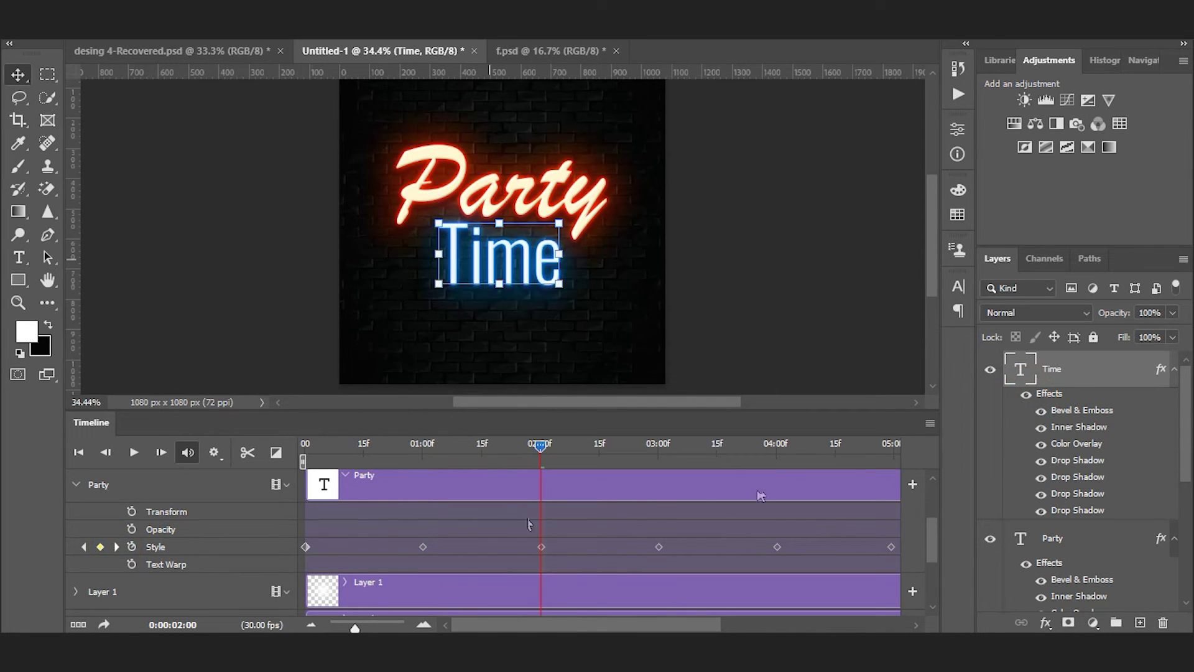
Hide the Time layer's effects at 3 seconds and show them again at 4 seconds.
{"action": "left_click", "coordinate": [116, 547]}
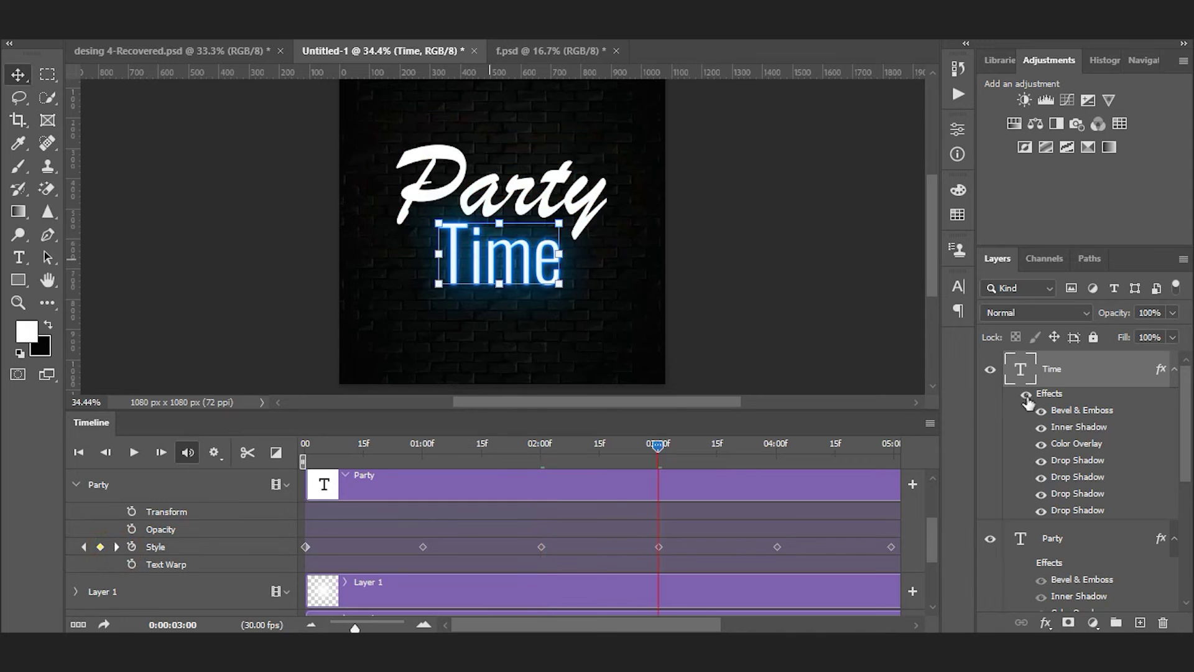
{"action": "left_click", "coordinate": [1026, 395]}
{"action": "left_click", "coordinate": [116, 547]}
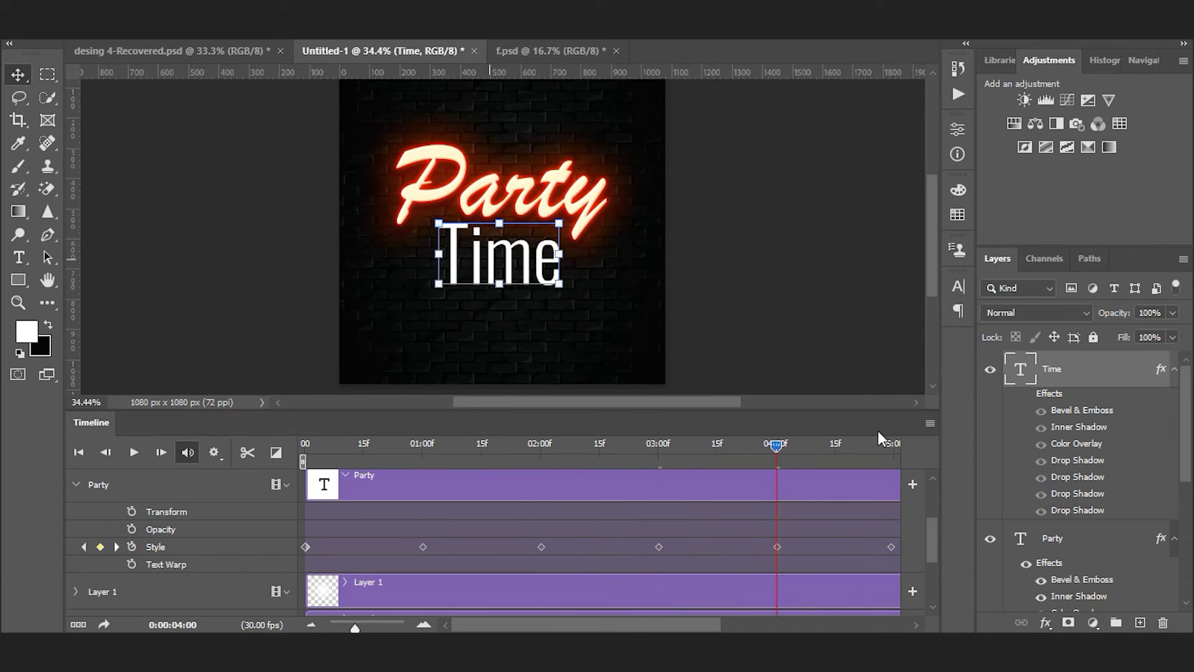
{"action": "left_click", "coordinate": [1027, 395]}
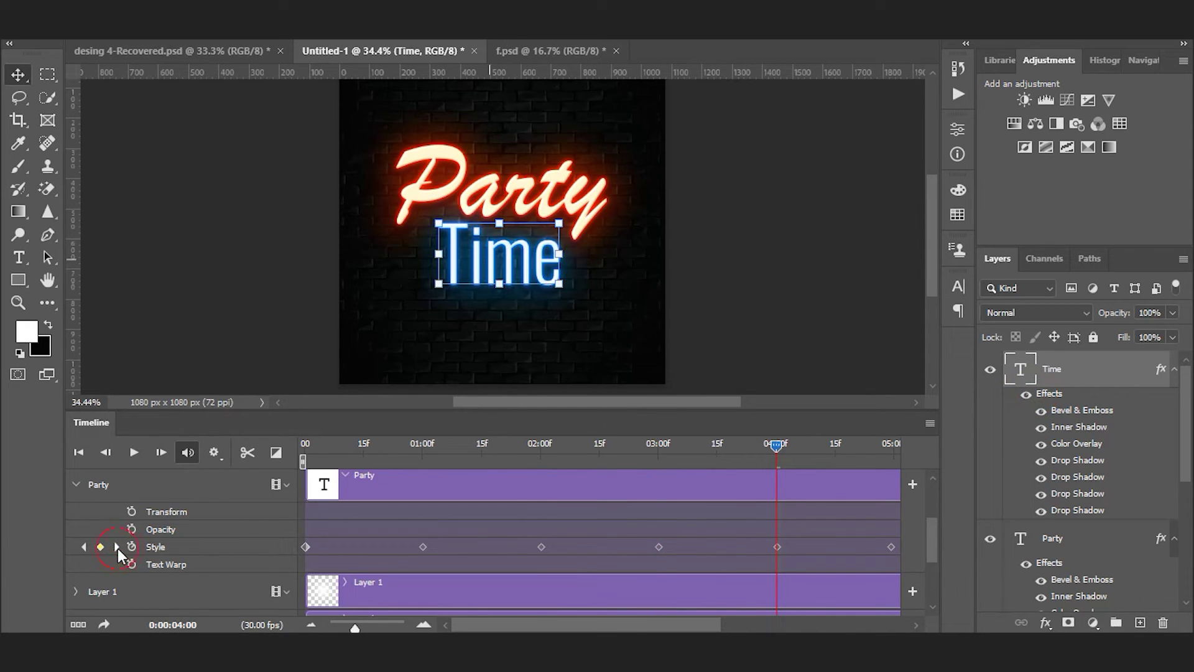
Hide the Time layer's effects at 0:00:04:29 and show them again at 6 seconds.
{"action": "left_click", "coordinate": [117, 548]}
{"action": "left_click", "coordinate": [1026, 394]}
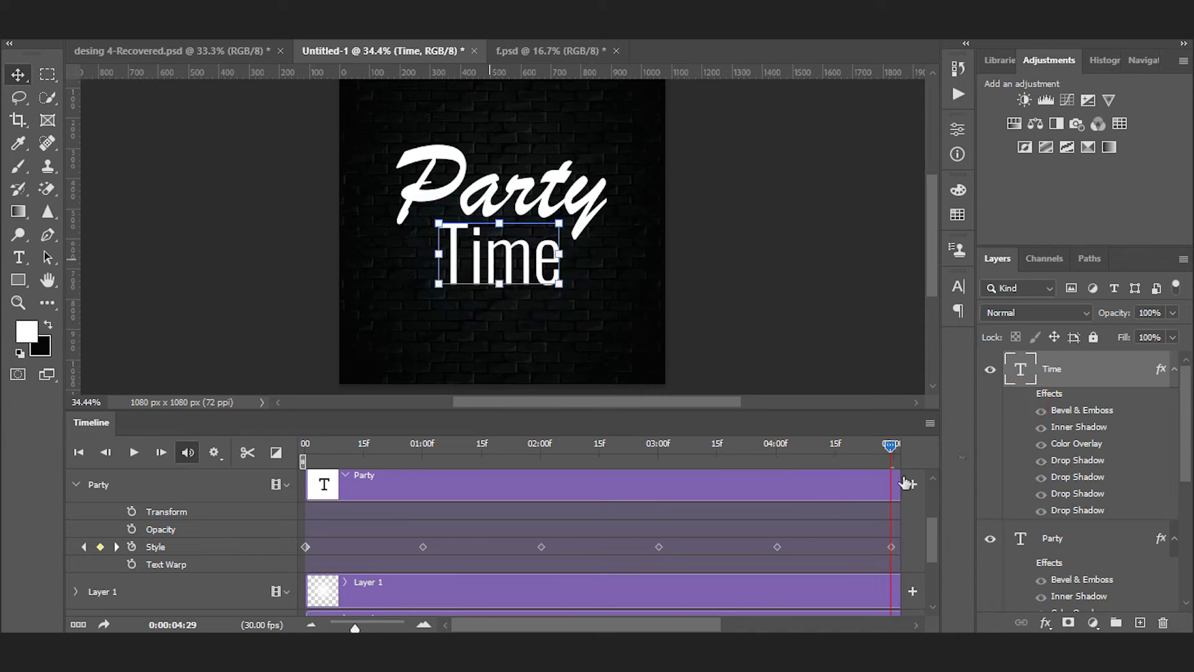
{"action": "left_click", "coordinate": [117, 547]}
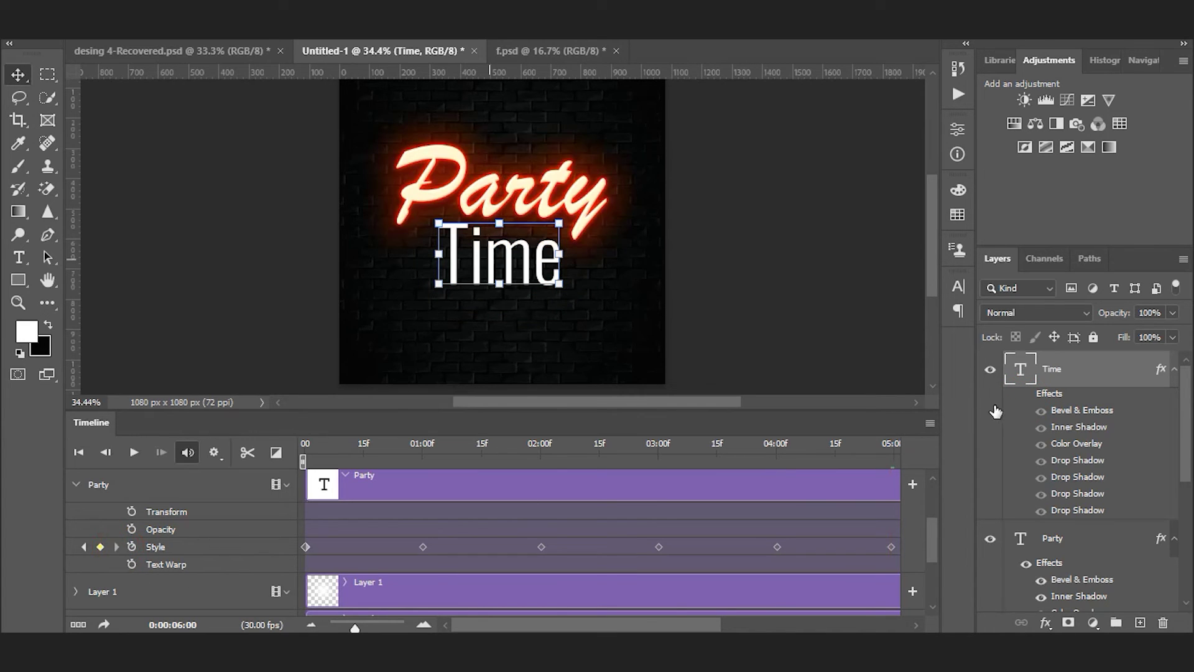
{"action": "left_click", "coordinate": [1026, 394]}
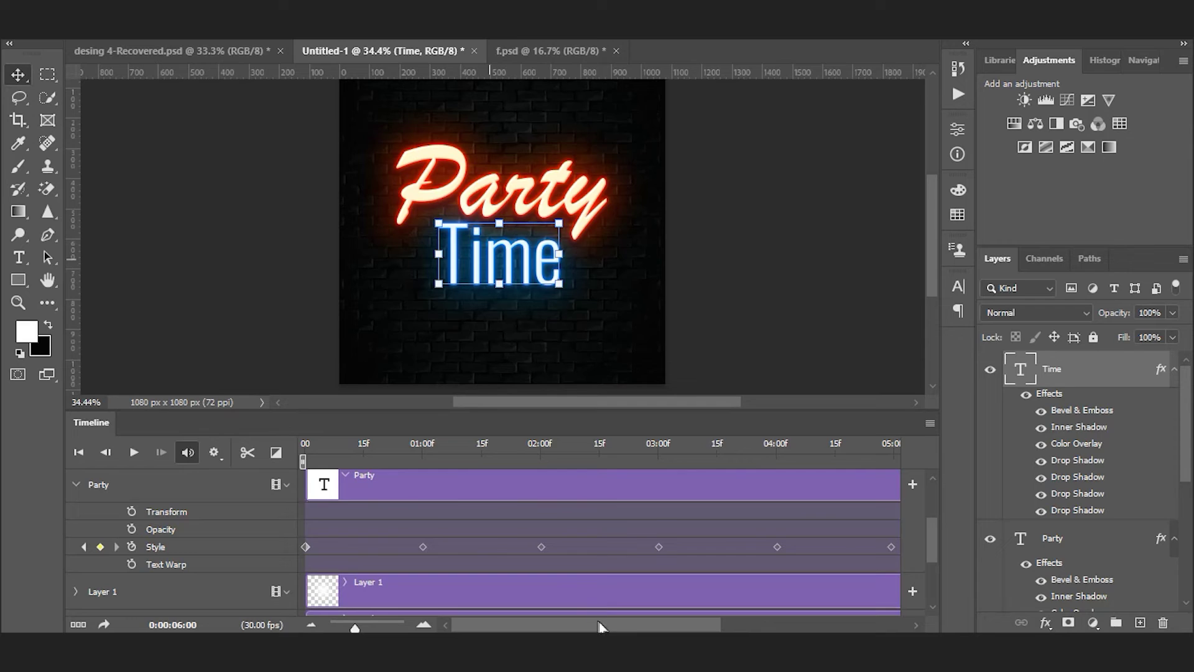
Play the animation to check both words flickering, stop it at the start and deselect the Time layer.
{"action": "left_click", "coordinate": [130, 457]}
{"action": "left_click", "coordinate": [131, 457]}
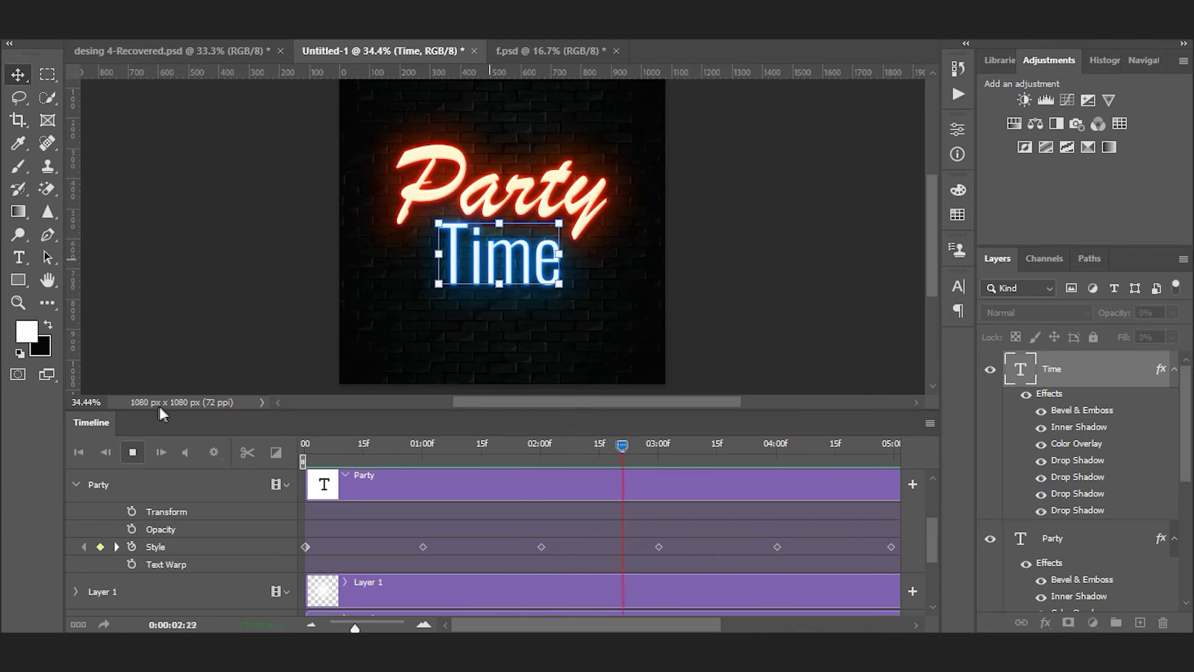
{"action": "key", "text": "space"}
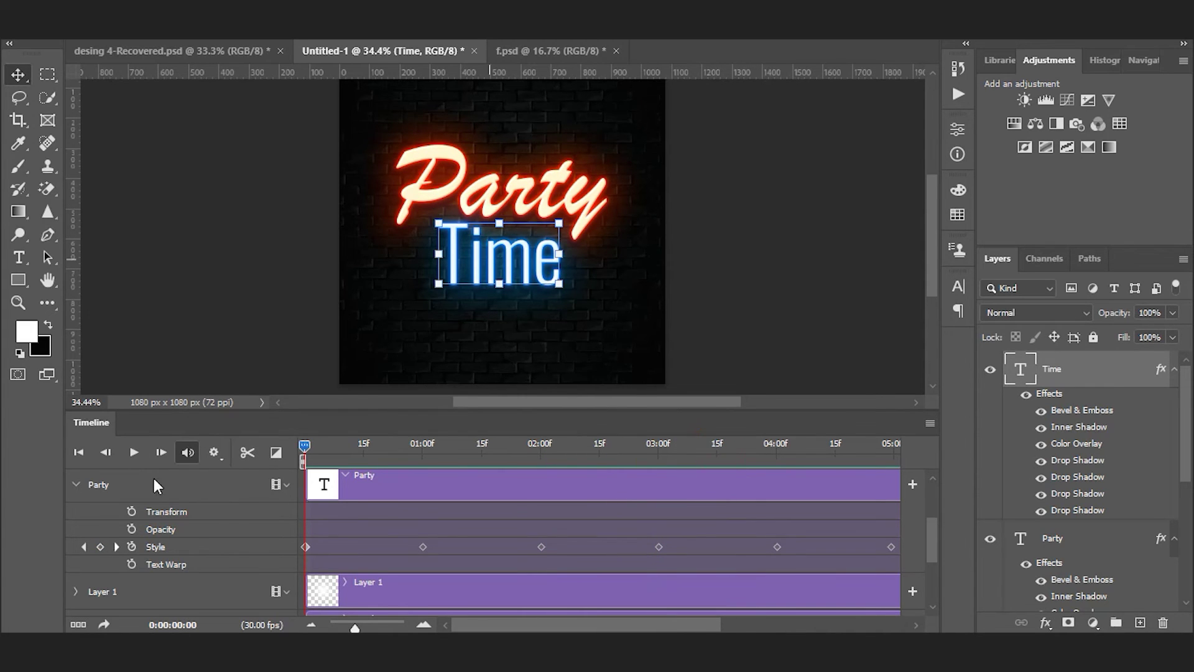
{"action": "left_click", "coordinate": [714, 267]}
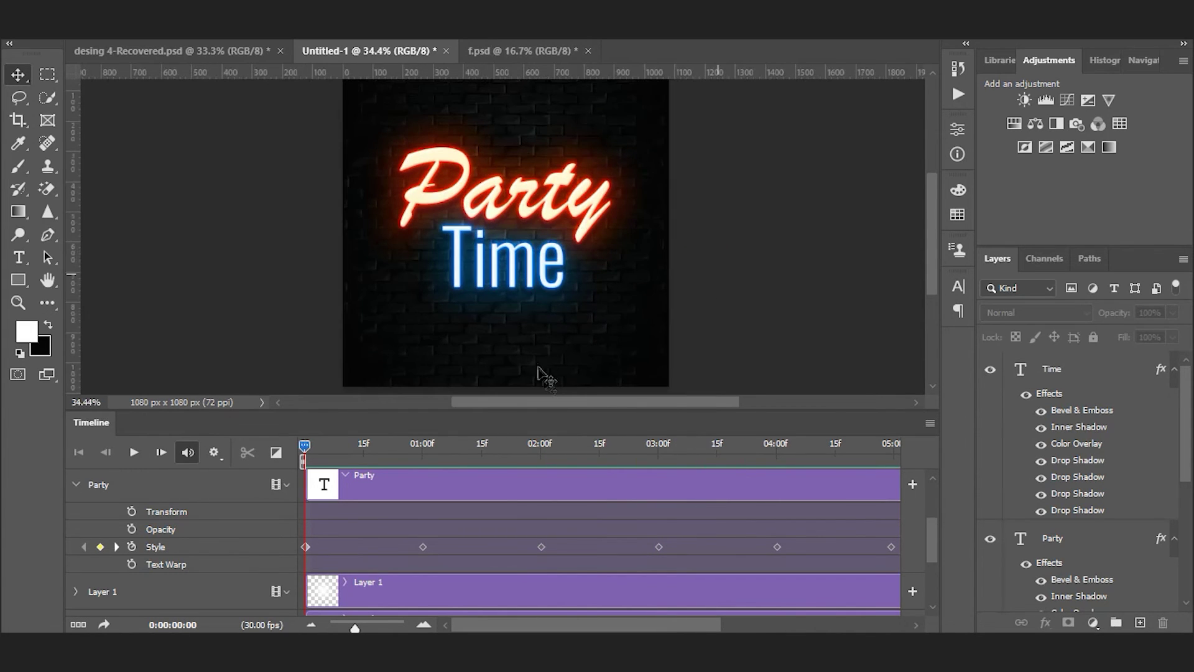
Try moving the Party track's 2-second Style keyframe to about midway between 1 and 2 seconds, preview the timing and undo the move.
{"action": "left_click_drag", "start_coordinate": [387, 461], "coordinate": [423, 474]}
{"action": "left_click_drag", "start_coordinate": [547, 549], "coordinate": [480, 548]}
{"action": "key", "text": "space"}
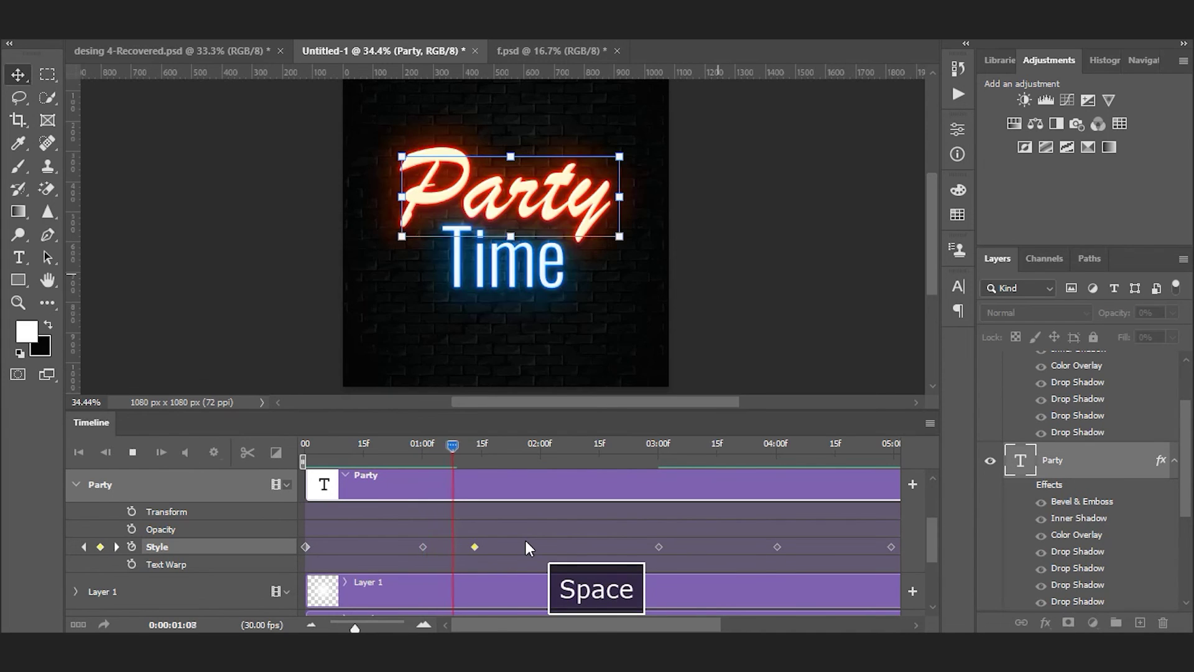
{"action": "key", "text": "space"}
{"action": "key", "text": "ctrl+z"}
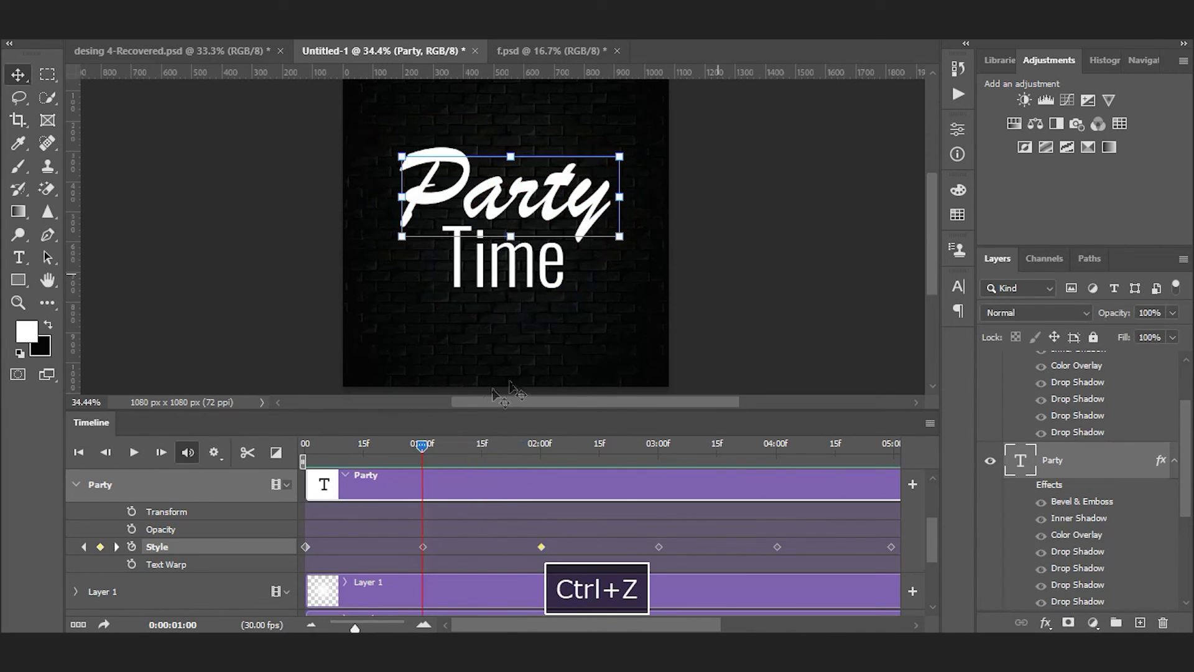
Preview the animation, return to its start, deselect the Party layer and shrink the Timeline to give the canvas more room.
{"action": "key", "text": "space"}
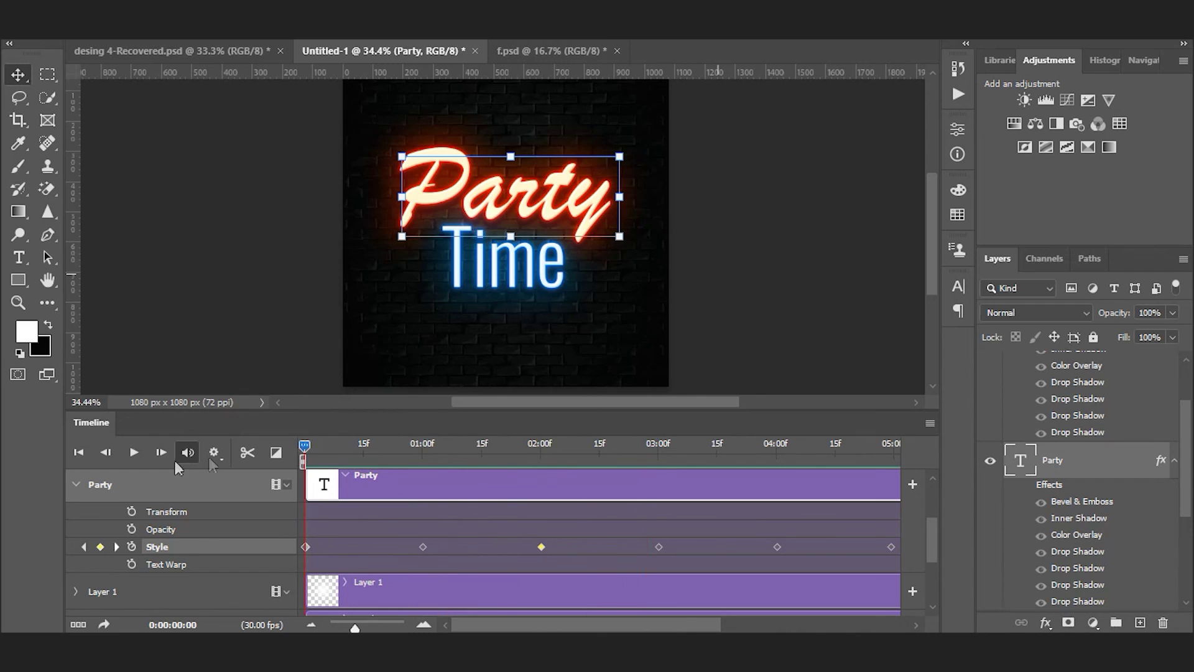
{"action": "left_click", "coordinate": [740, 336]}
{"action": "left_click_drag", "start_coordinate": [715, 412], "coordinate": [720, 480]}
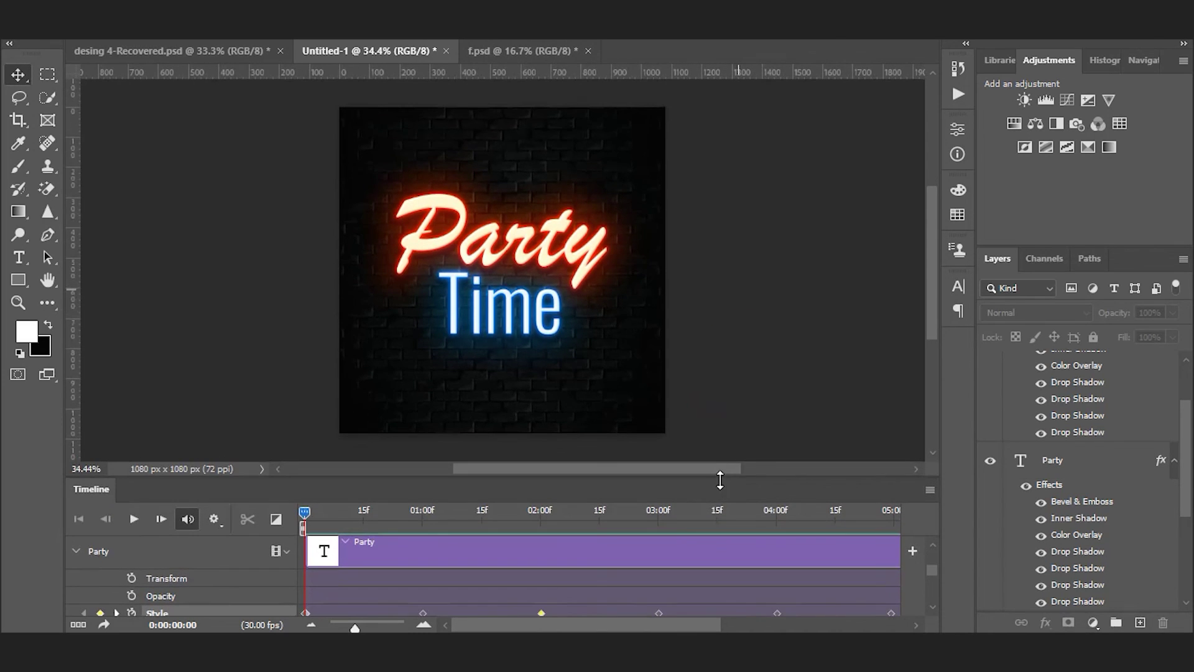
Export the animation for web as a 1080 × 1080 px, forever-looping GIF, saved as Untitled-1.gif in New folder on the Desktop.
{"action": "left_click", "coordinate": [39, 4]}
{"action": "mouse_move", "coordinate": [68, 272]}
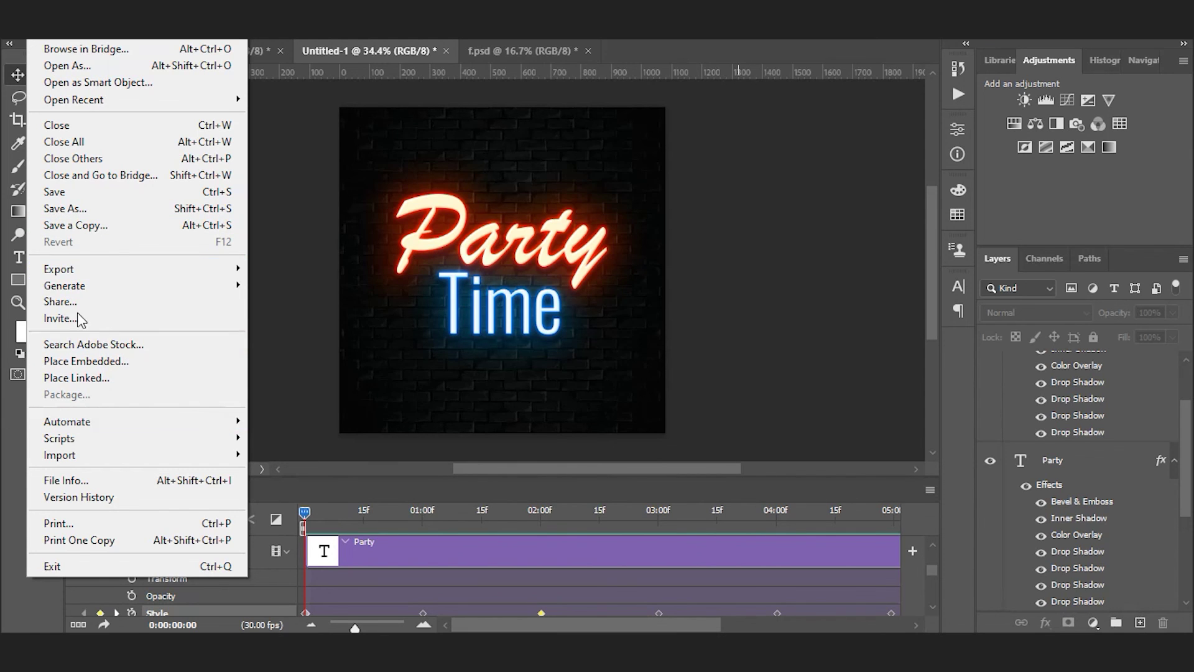
{"action": "left_click", "coordinate": [314, 336]}
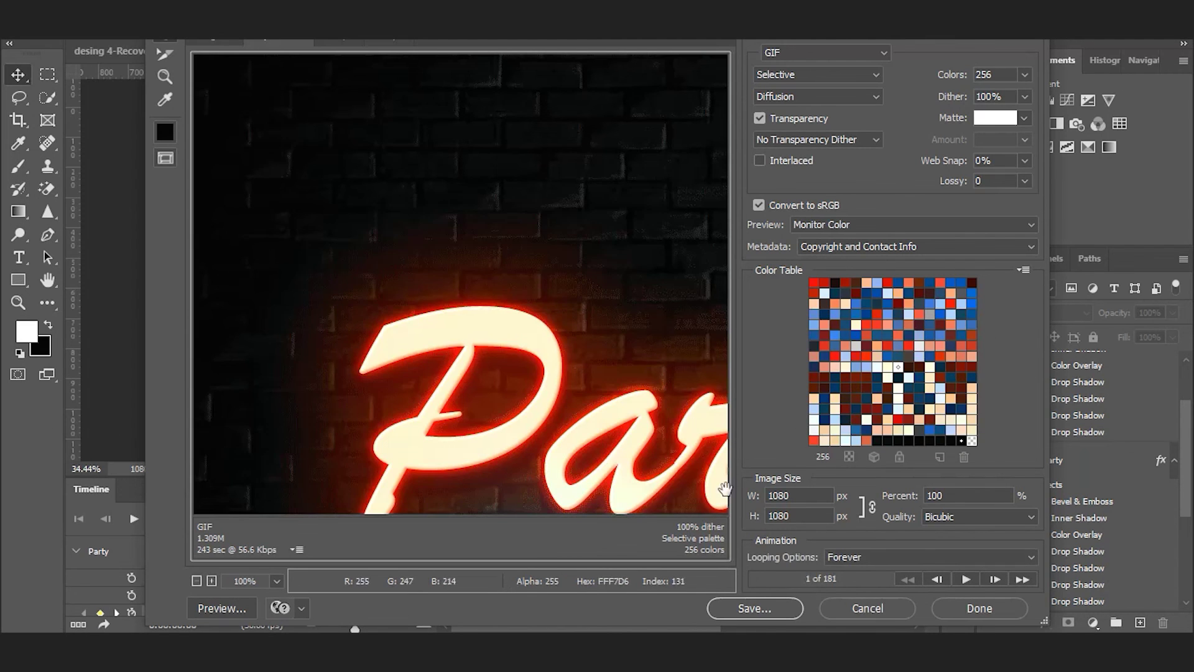
{"action": "left_click", "coordinate": [754, 607]}
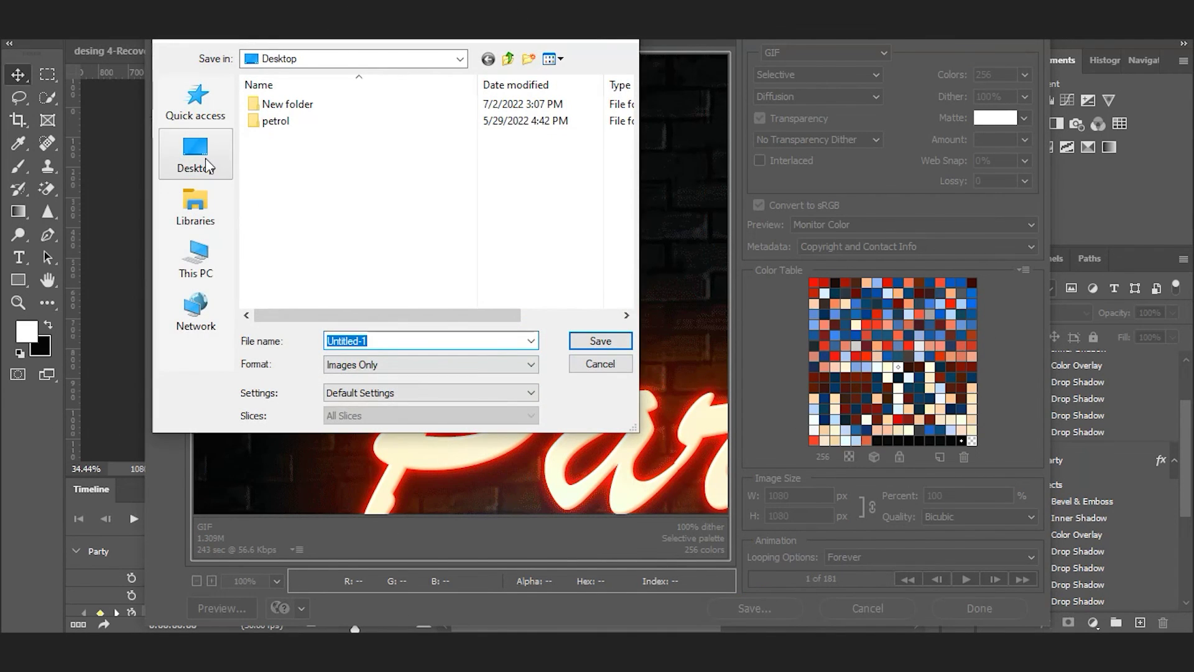
{"action": "double_click", "coordinate": [277, 104]}
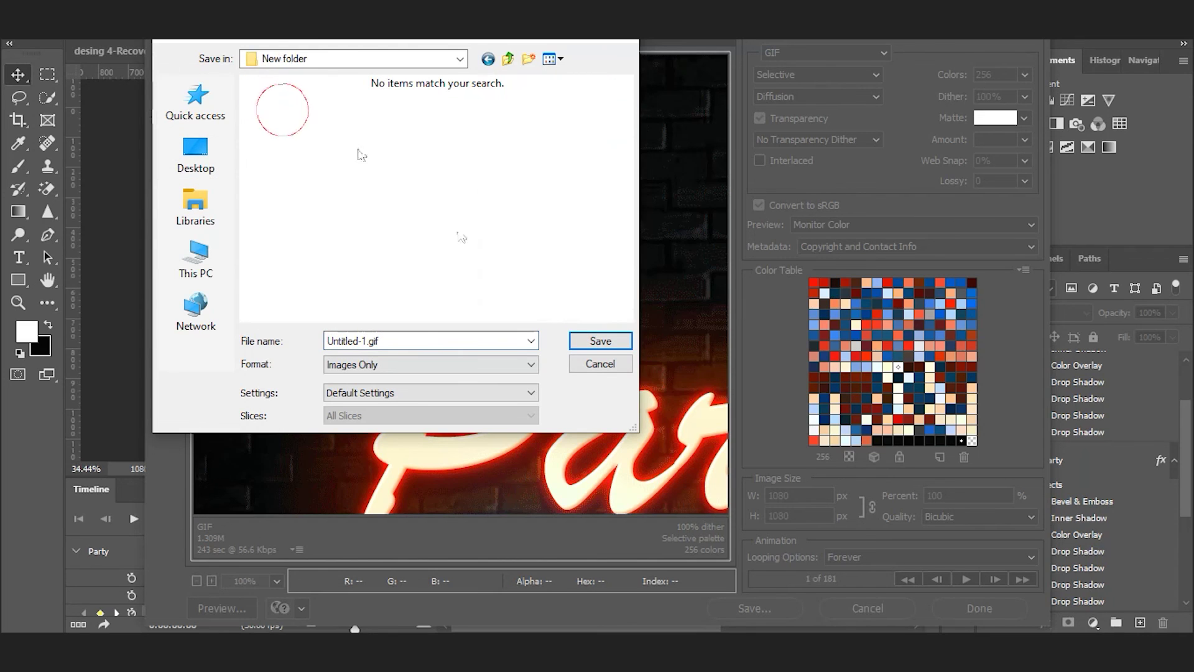
{"action": "left_click", "coordinate": [591, 342]}
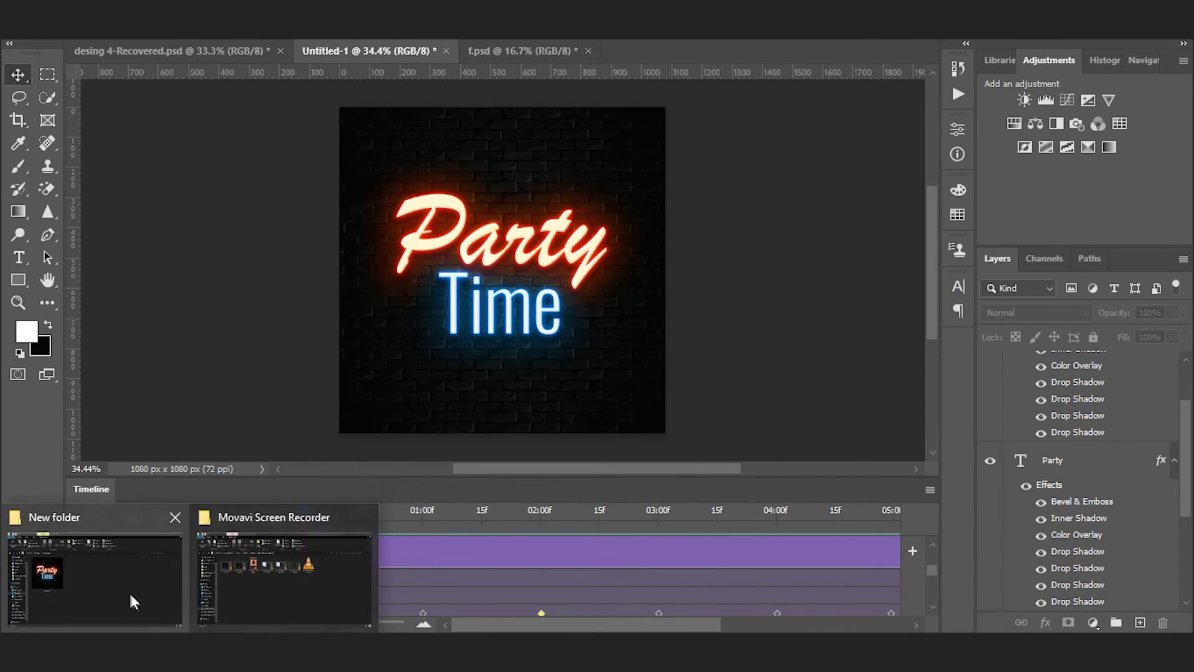
Switch to the New folder window in File Explorer and open the exported Party Time GIF to view it.
{"action": "left_click", "coordinate": [129, 591]}
{"action": "double_click", "coordinate": [270, 272]}
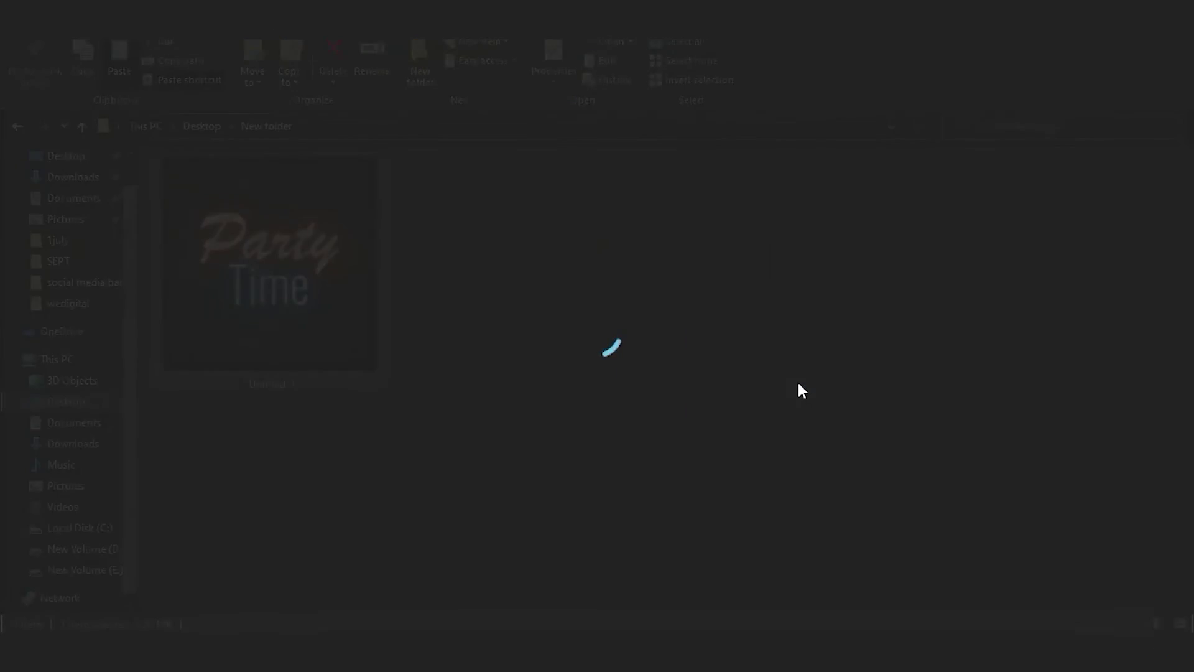